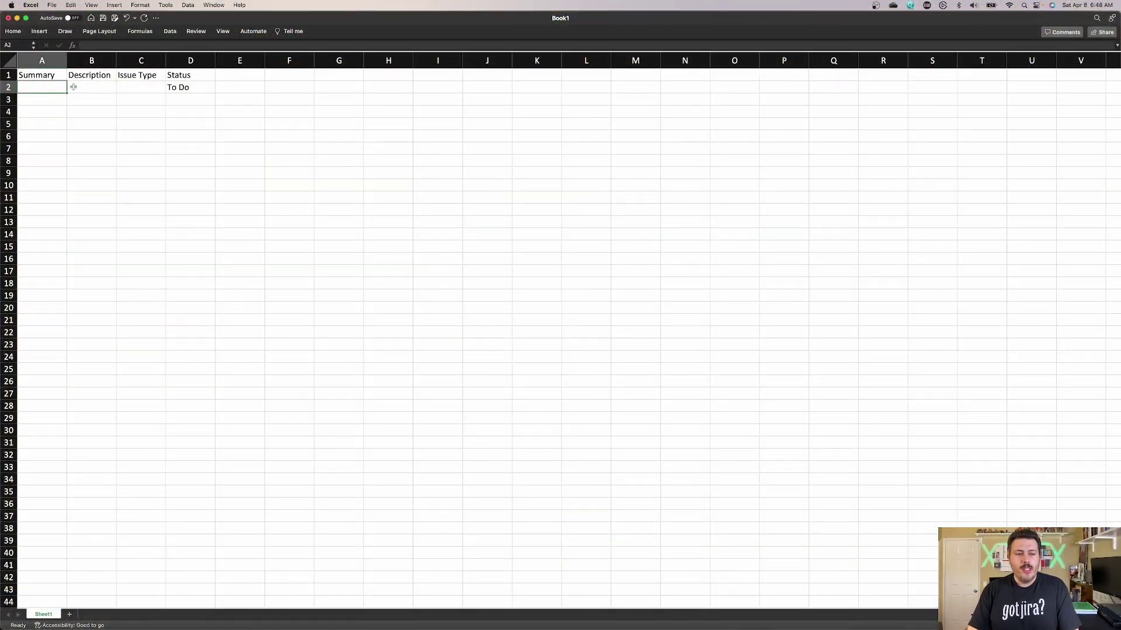
- Enter "This is a story 1" as the summary in A2 and widen column A to fit the text
text(This is a story 1)
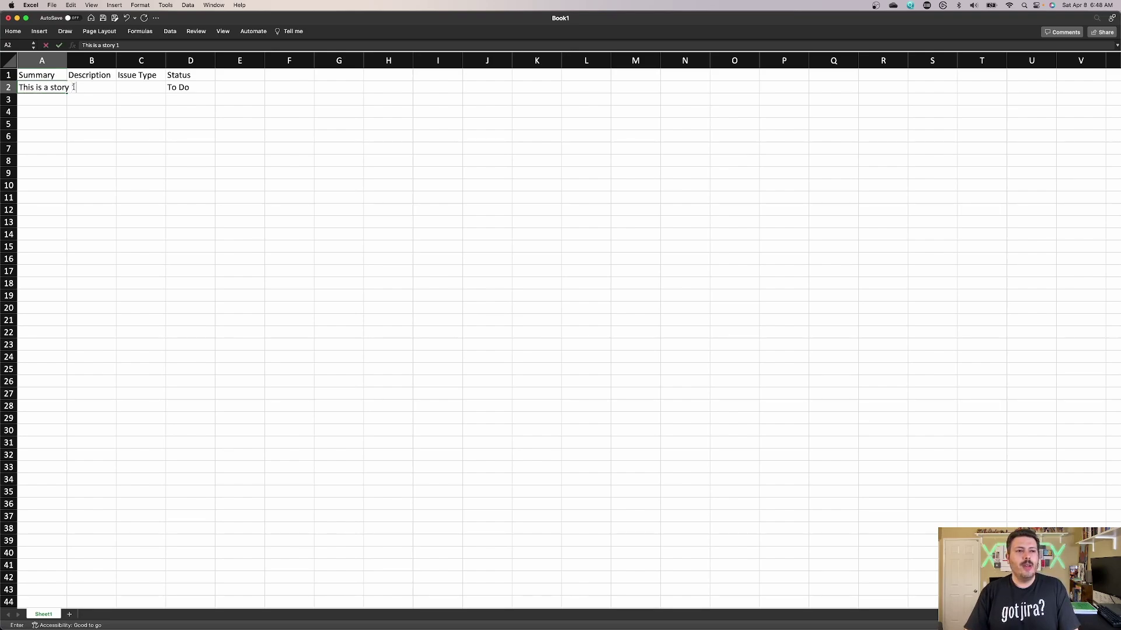
key(Return)
key(Tab)
click(89, 83)
drag(66, 59, 80, 59)
- Enter "This is my description" in B2, widen column B to fit, and enter "Story" as the issue type in C2
text(This)
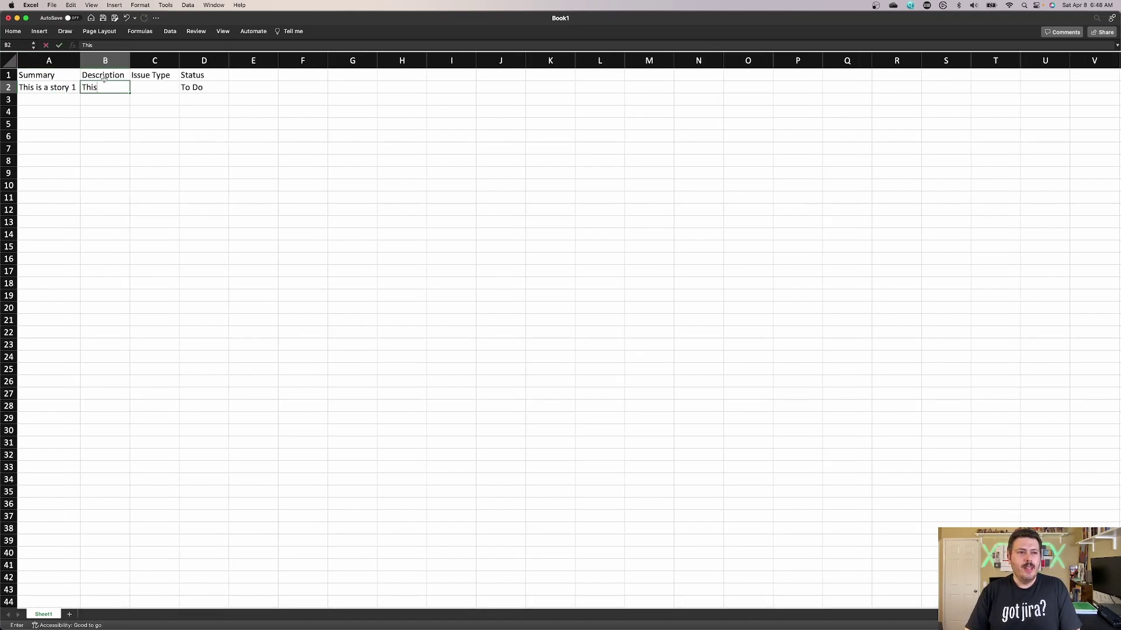
text( is my description)
key(Return)
drag(128, 60, 167, 60)
click(189, 86)
text(S)
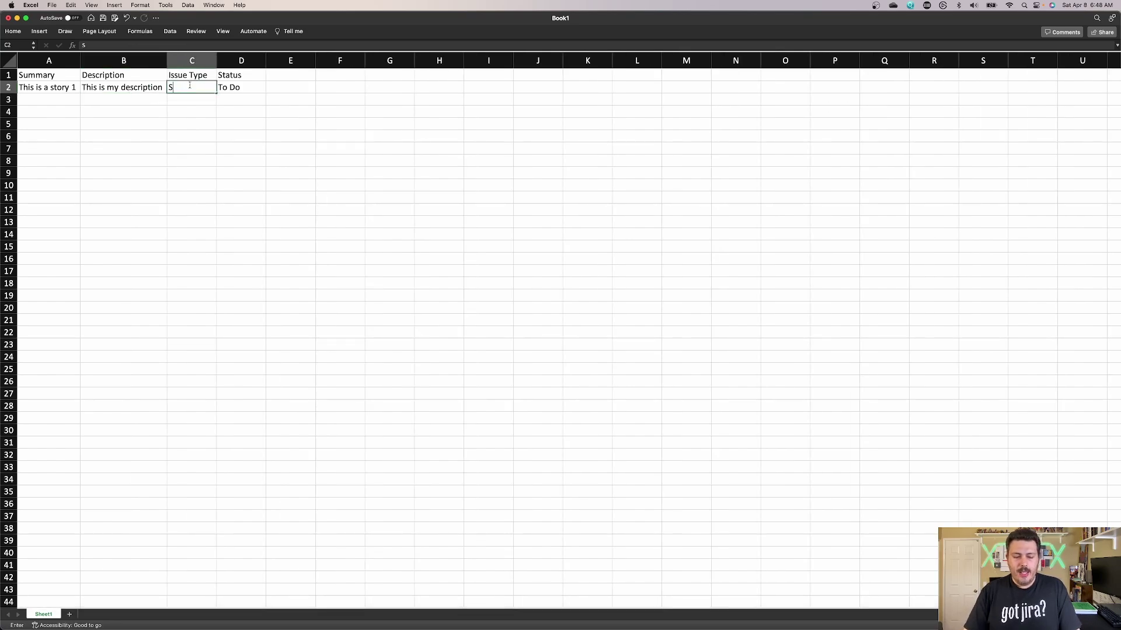
key(Return)
- Fill the row 2 summary, description, issue type and status down through row 9, numbering the summaries up to story 8
click(47, 88)
drag(80, 93, 82, 175)
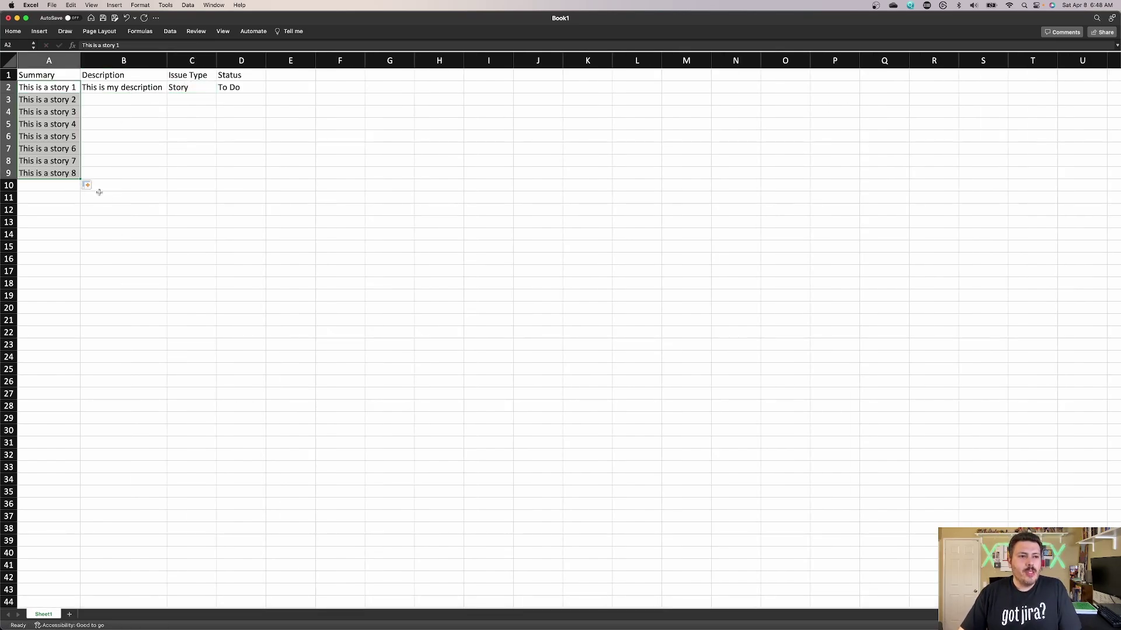
click(148, 89)
drag(167, 93, 166, 177)
click(206, 92)
drag(216, 94, 216, 175)
click(257, 92)
drag(266, 93, 266, 178)
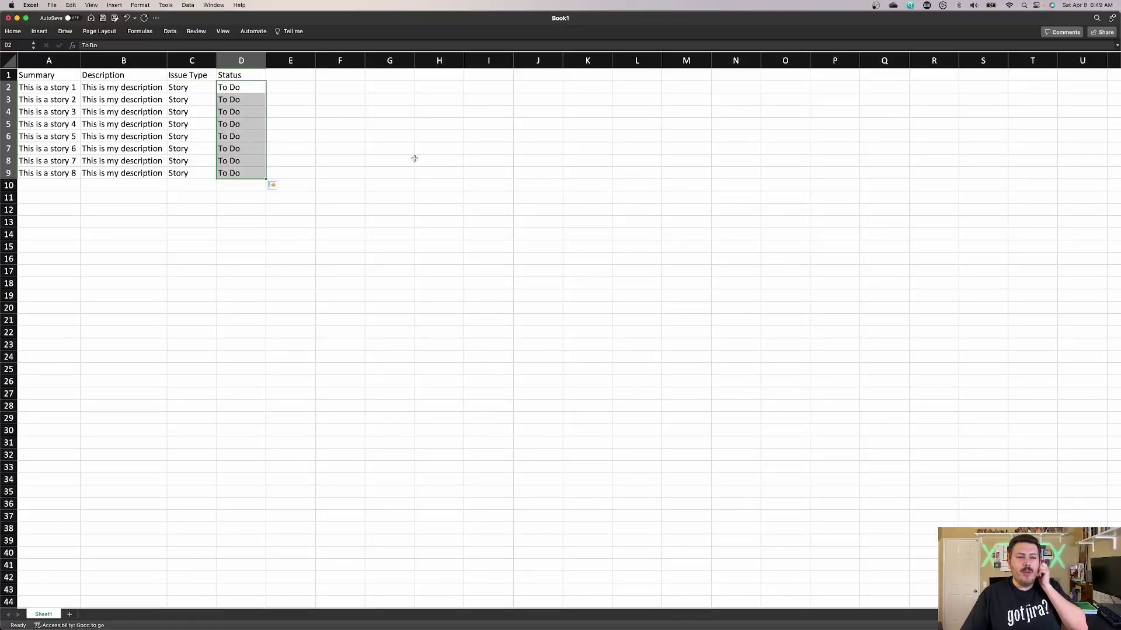
click(413, 159)
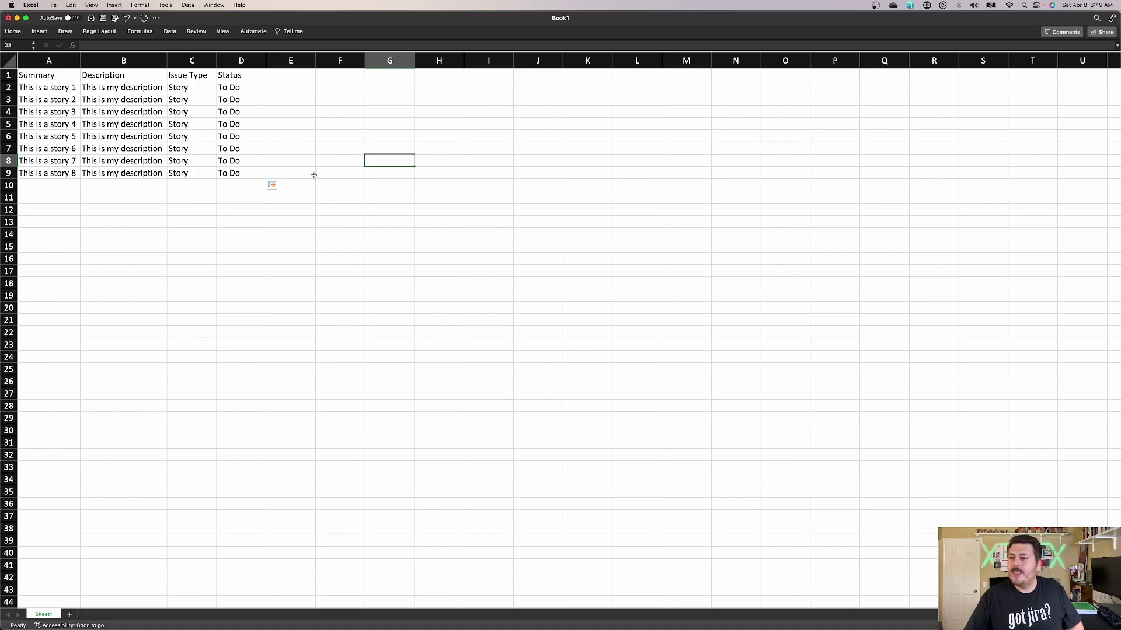
drag(290, 75, 735, 75)
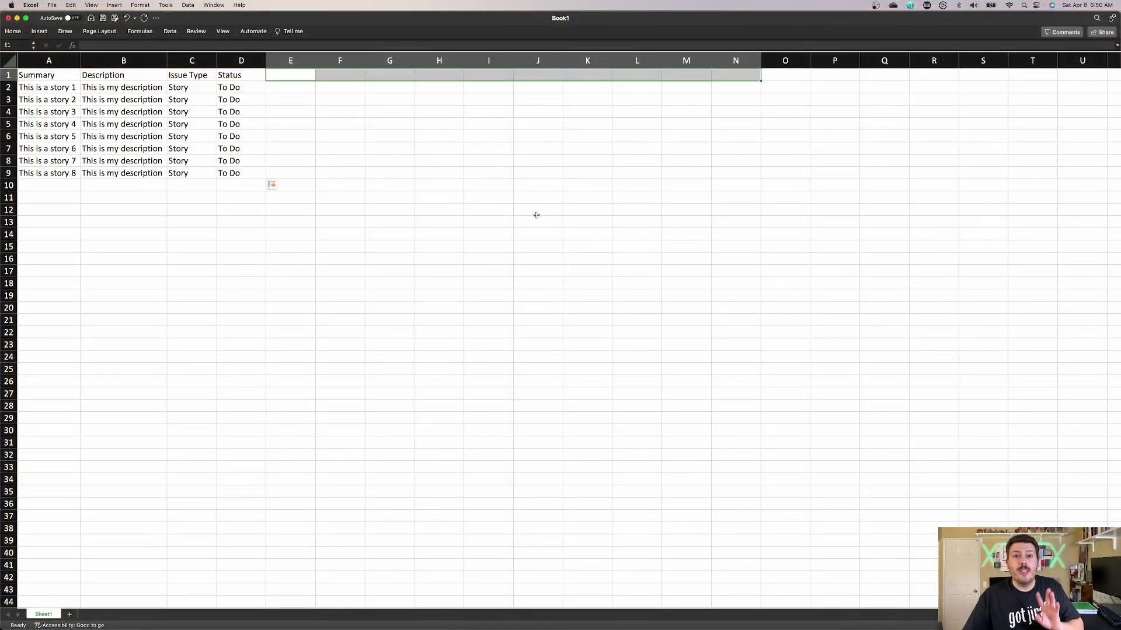
click(536, 211)
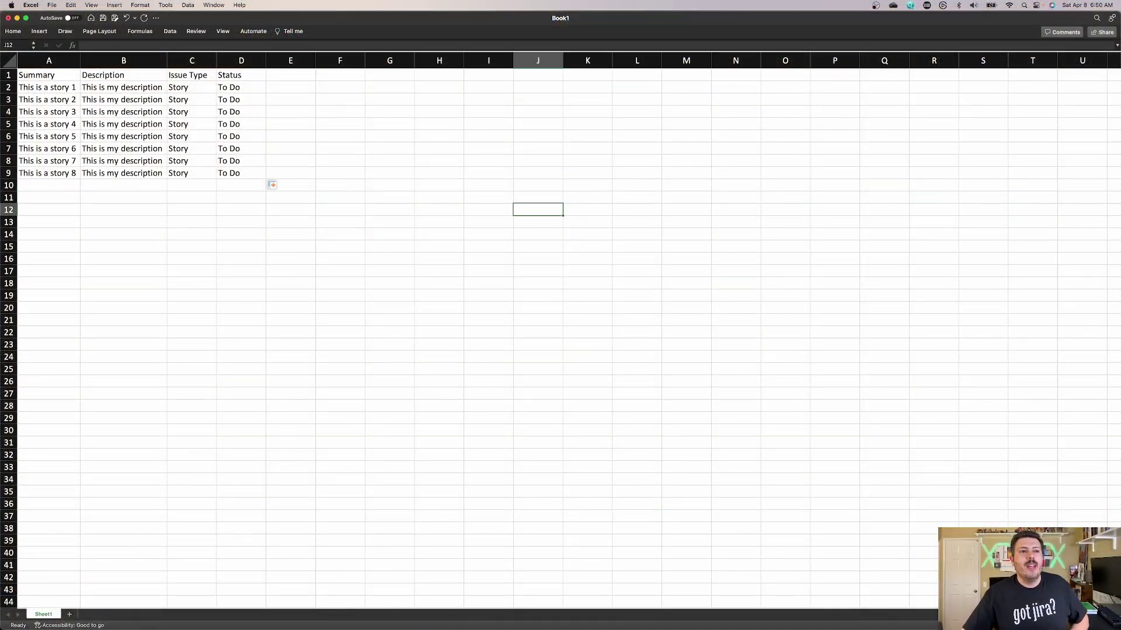
- Save the workbook to Downloads as "Jira Import Demo 1" in CSV UTF-8 (Comma delimited) format and close it
click(24, 7)
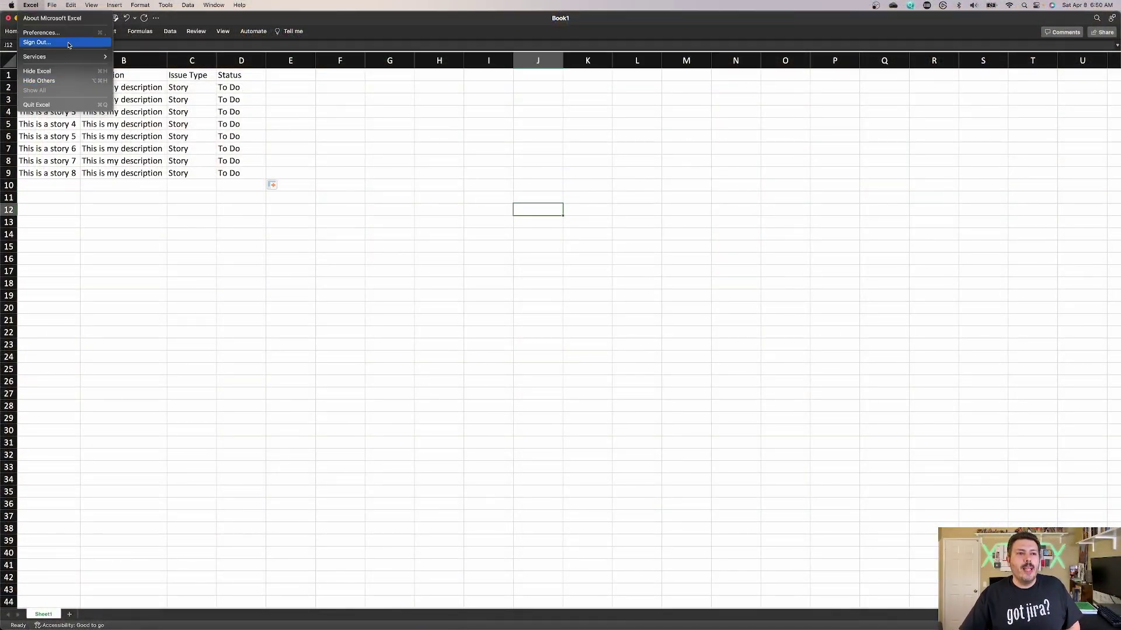
mouse_move(51, 5)
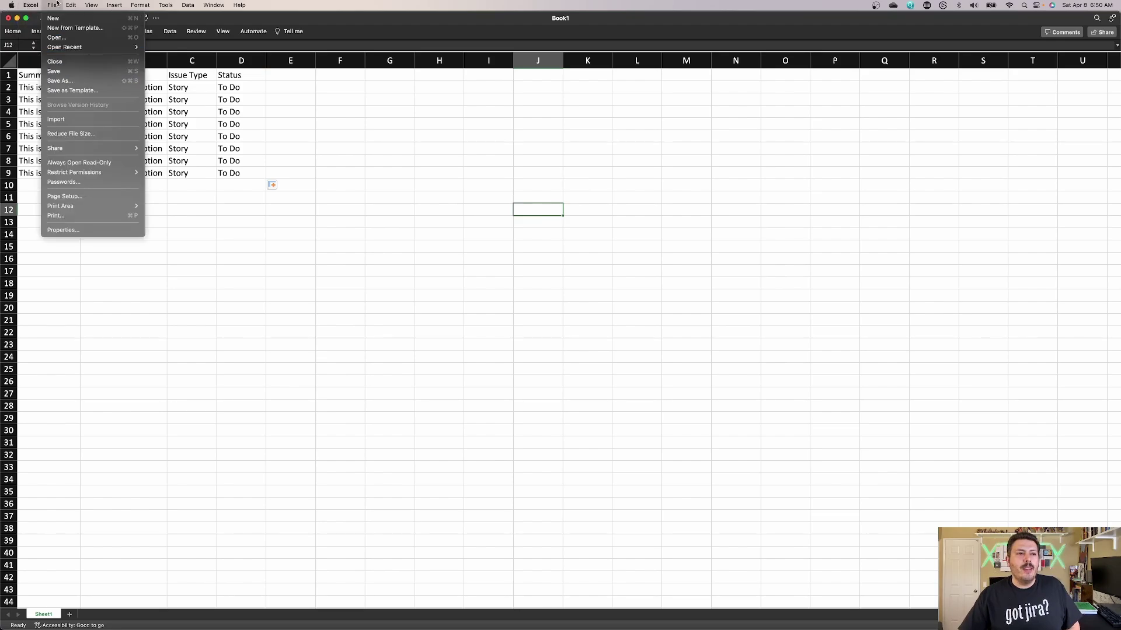
click(69, 72)
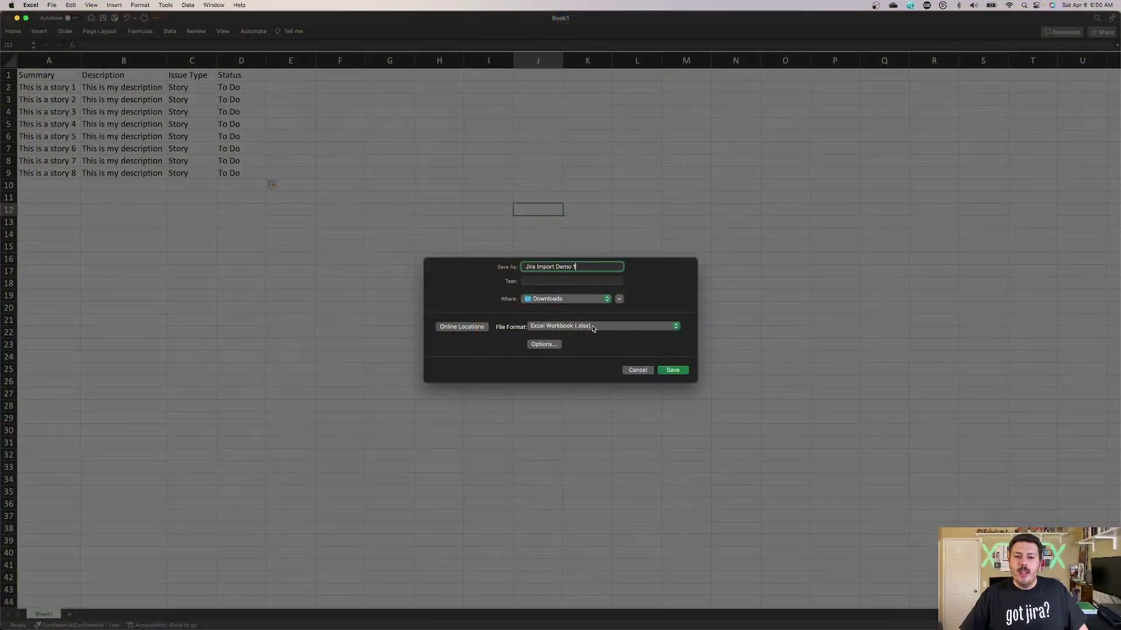
click(593, 326)
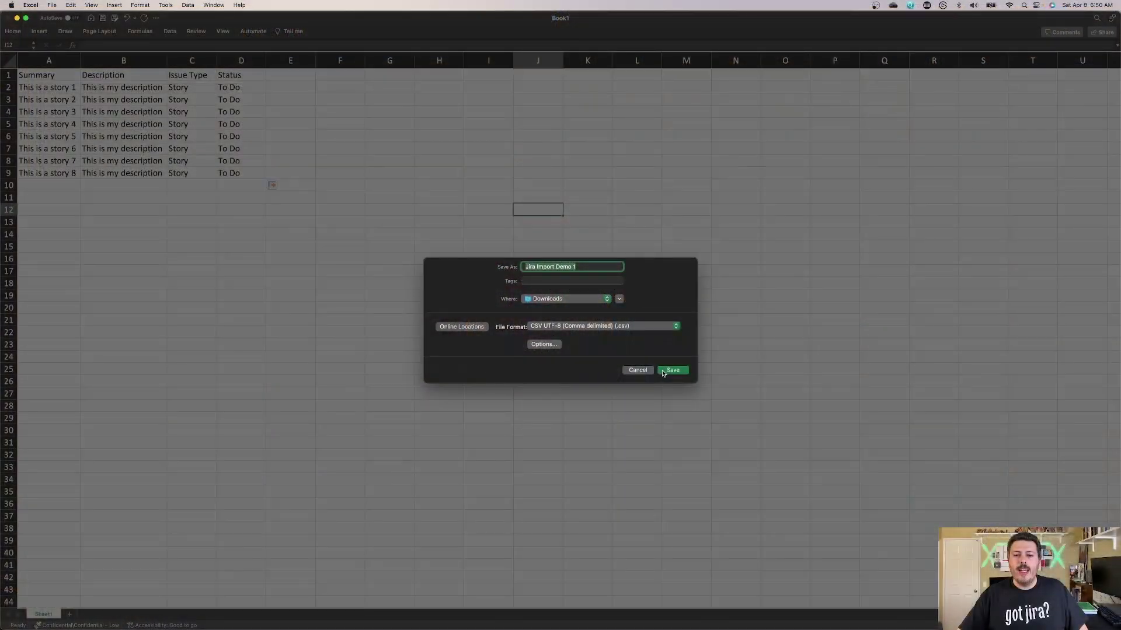
click(663, 373)
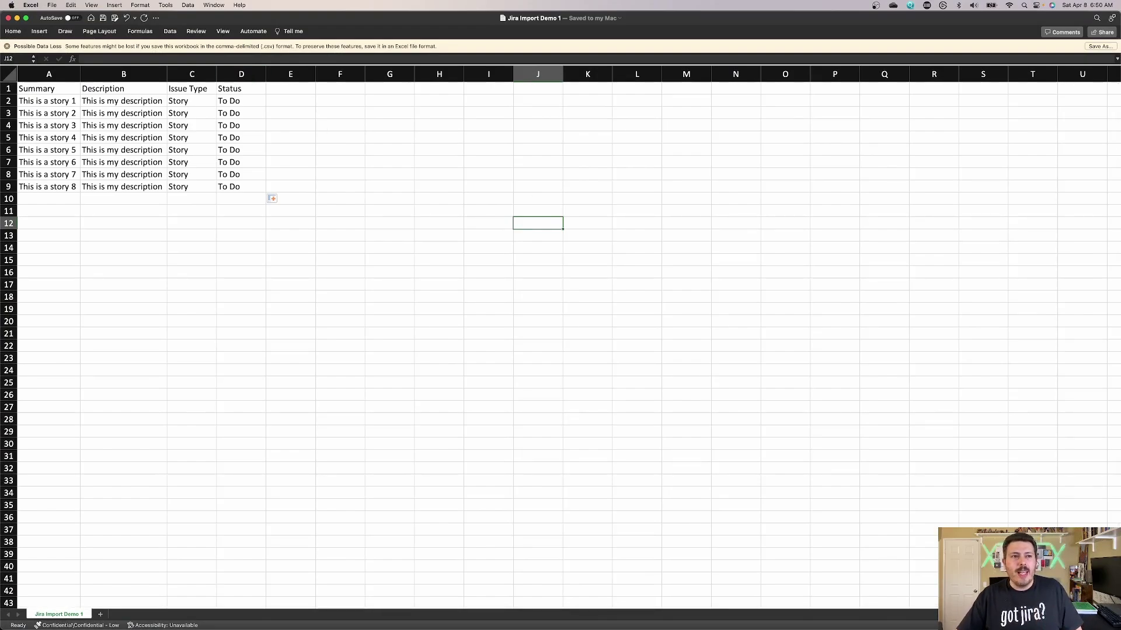
click(8, 18)
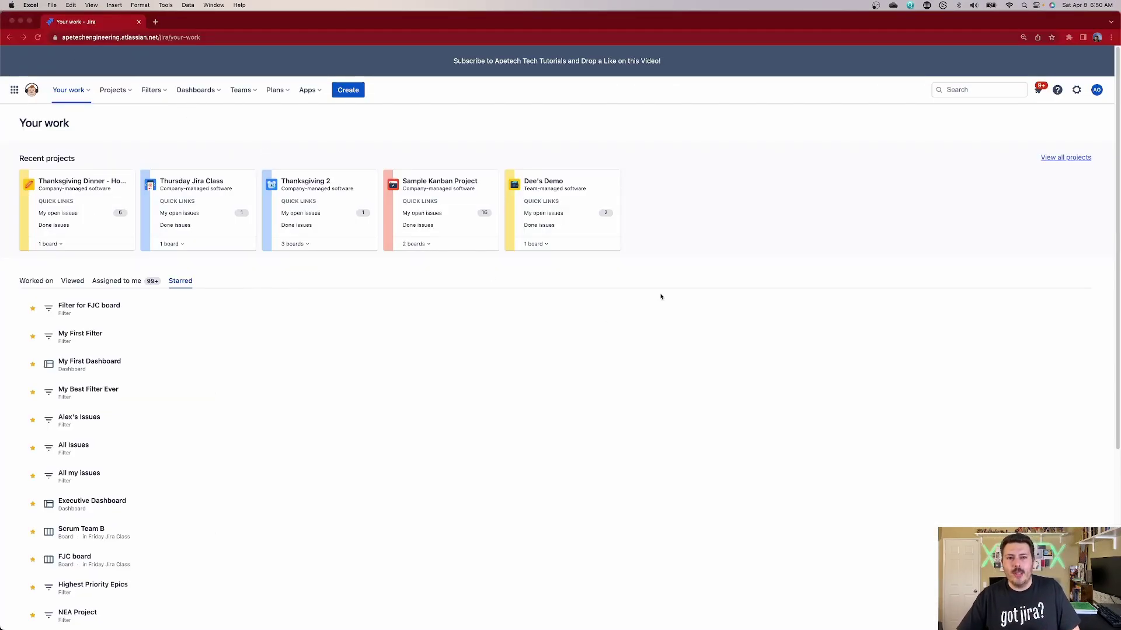
click(346, 91)
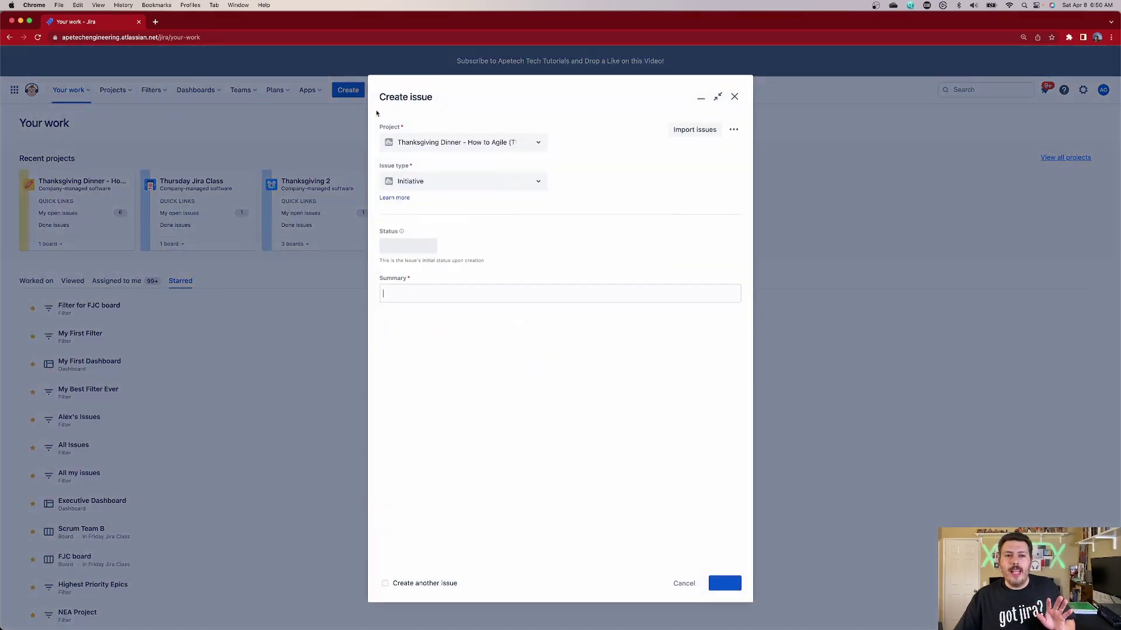
click(695, 131)
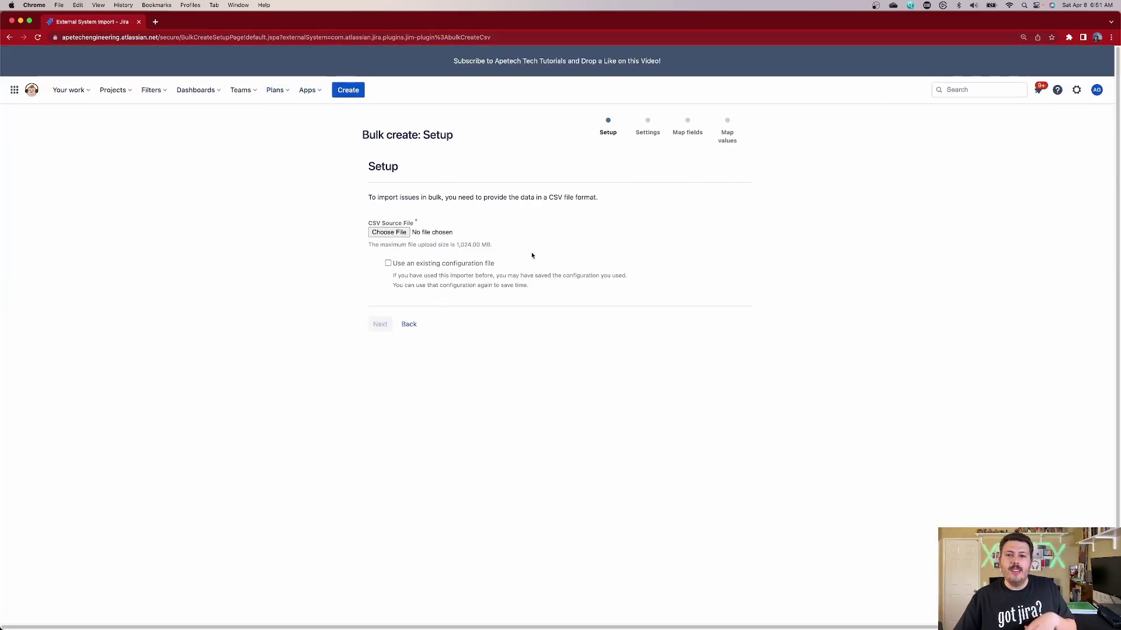
click(409, 325)
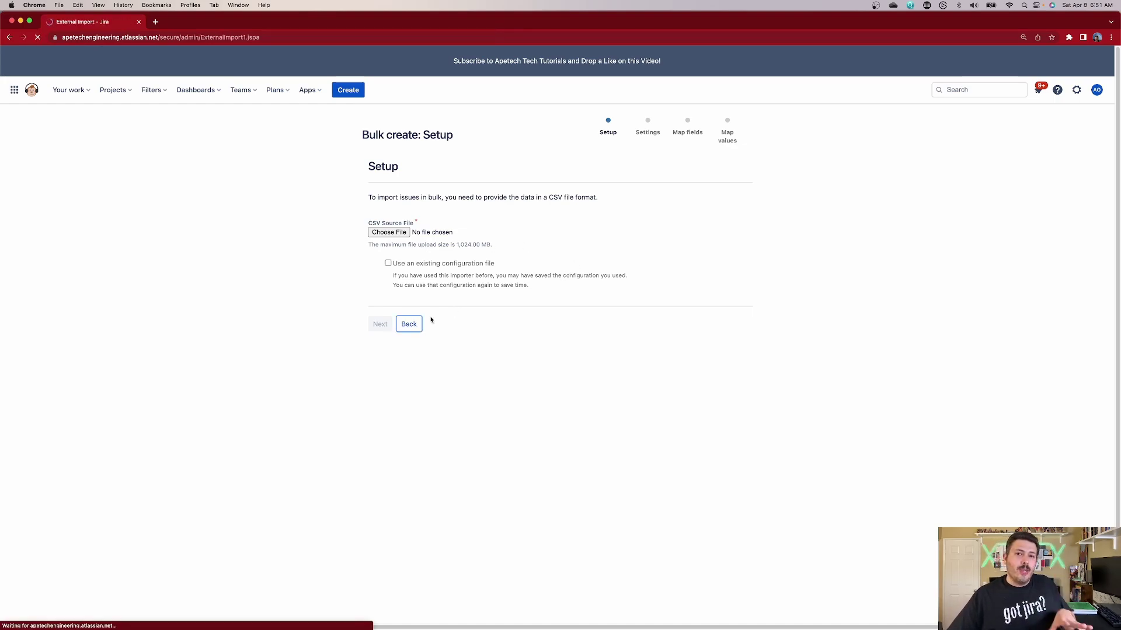
click(115, 90)
click(187, 133)
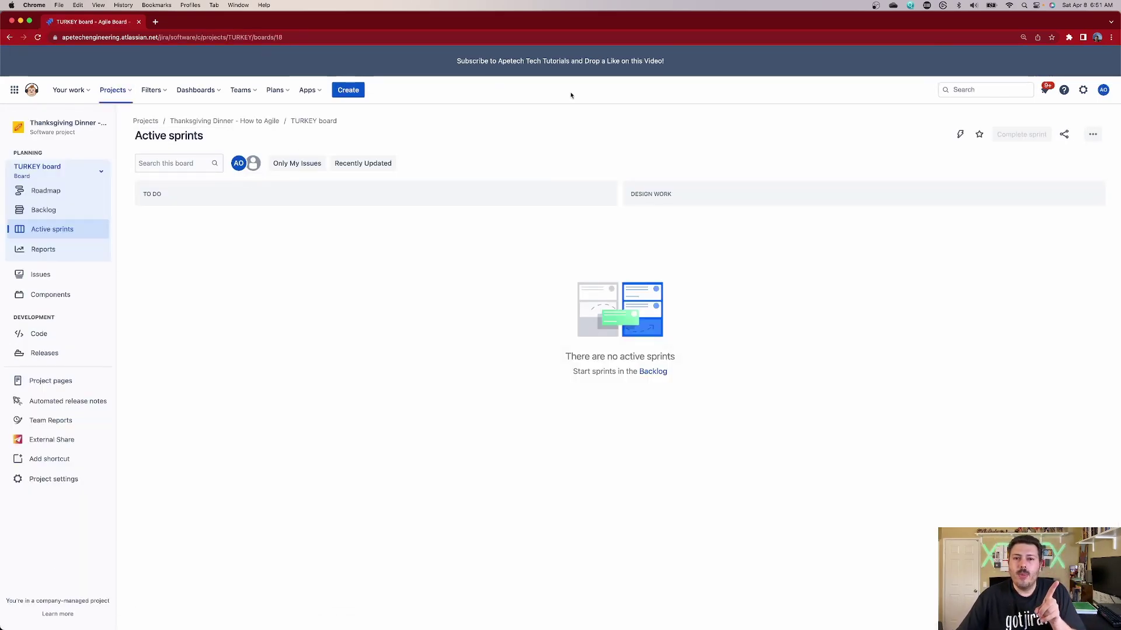
- Open the CSV importer under External System Import in Jira's System settings
click(1084, 95)
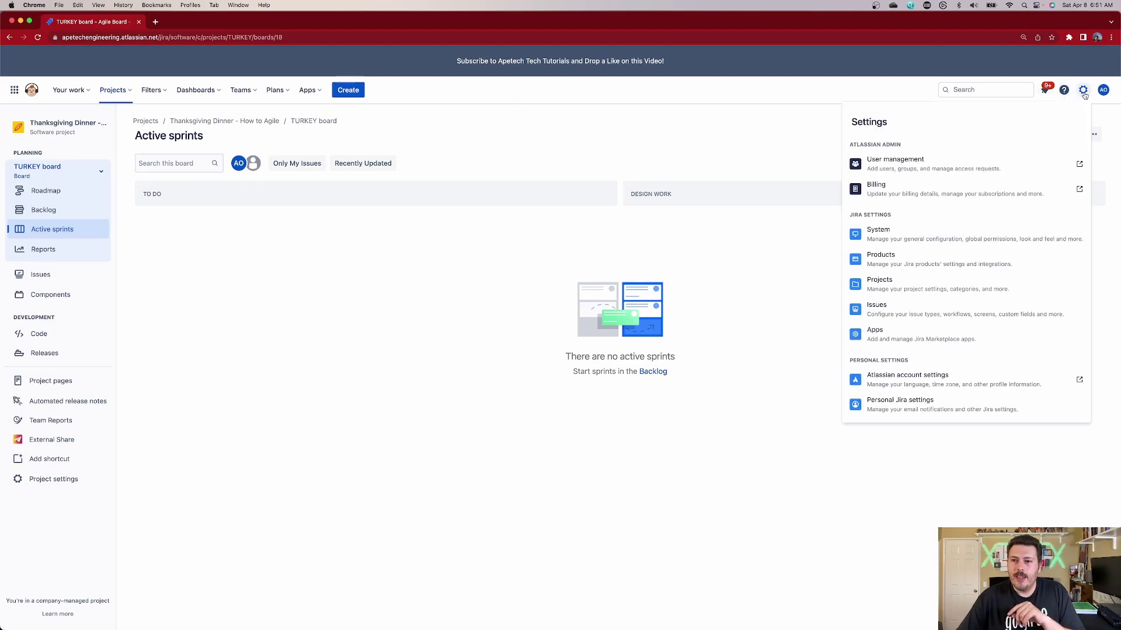
click(925, 241)
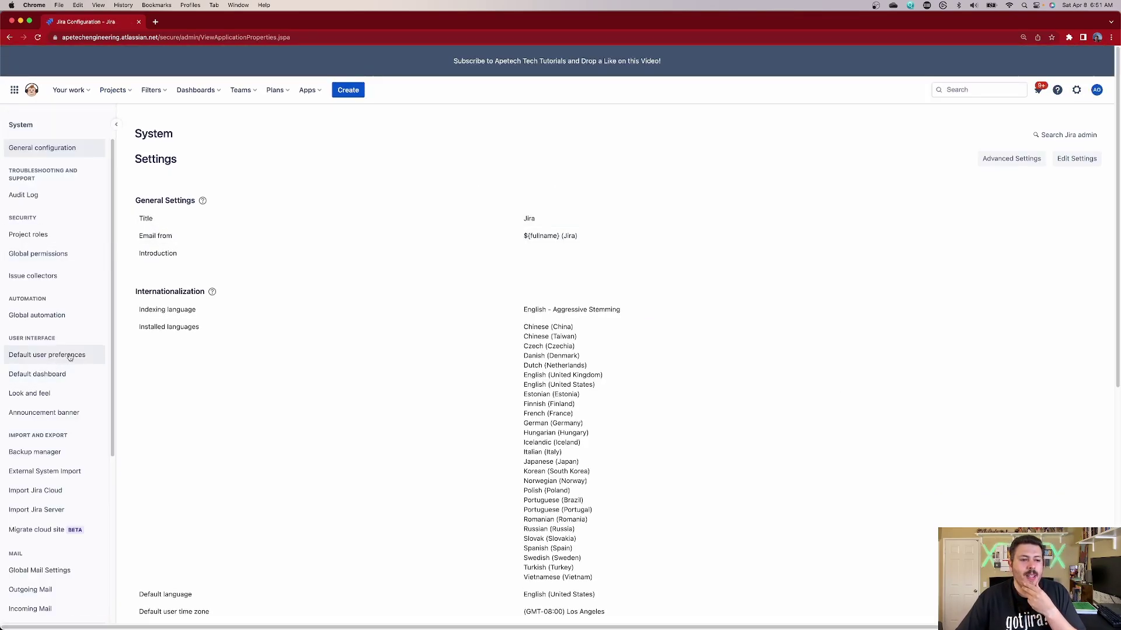
click(30, 476)
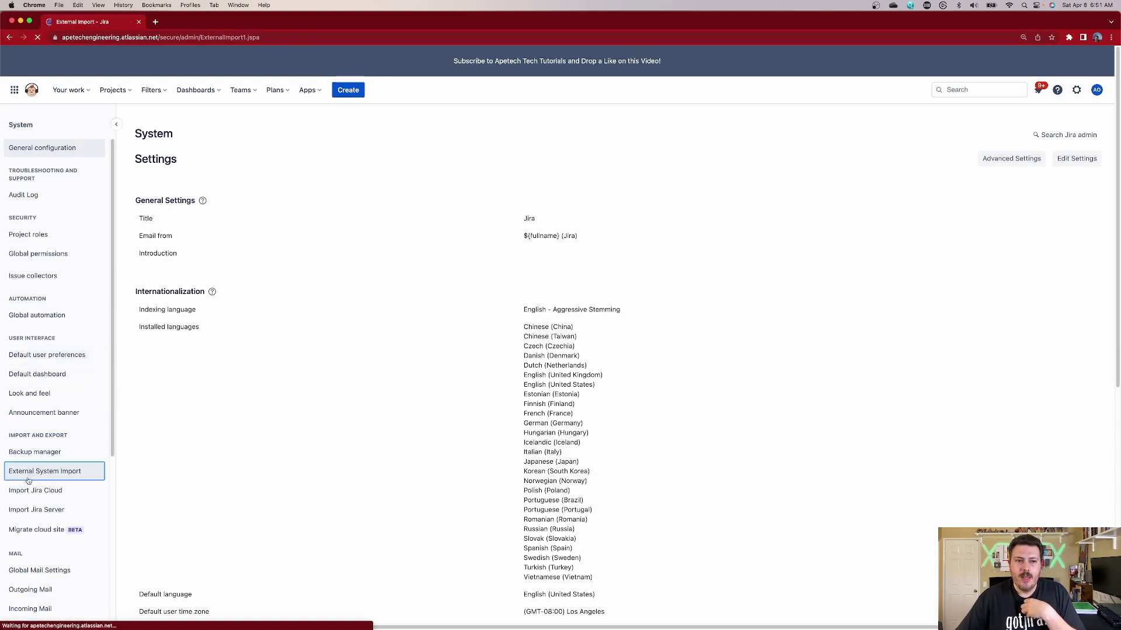
click(200, 219)
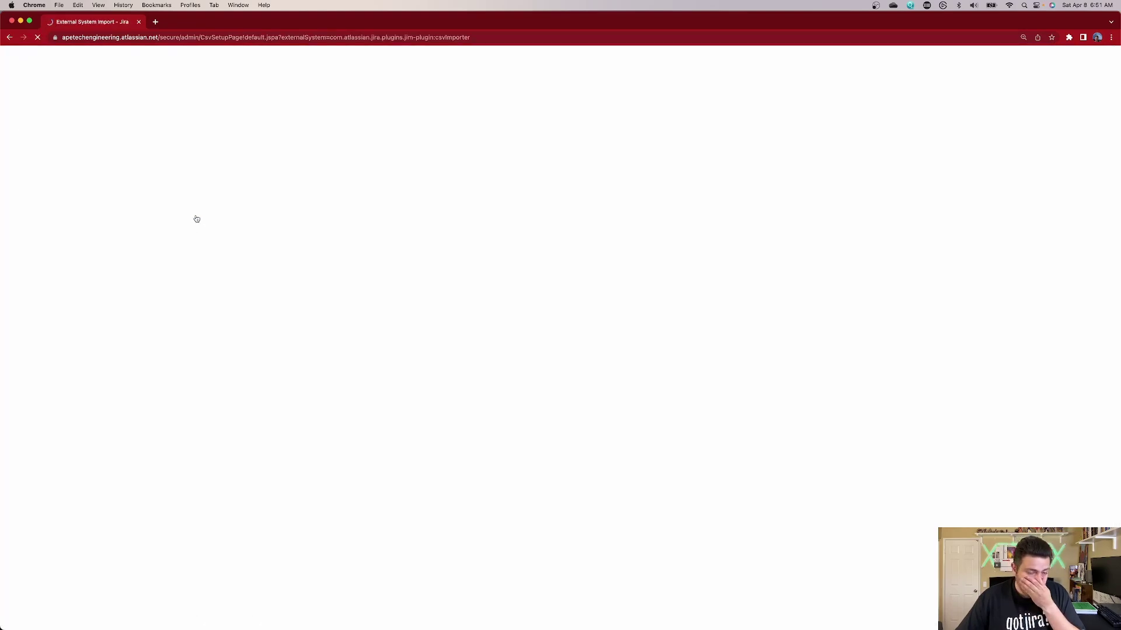
- Choose "Jira Import Demo 1.csv" from the Downloads folder as the CSV source file for the import
click(444, 231)
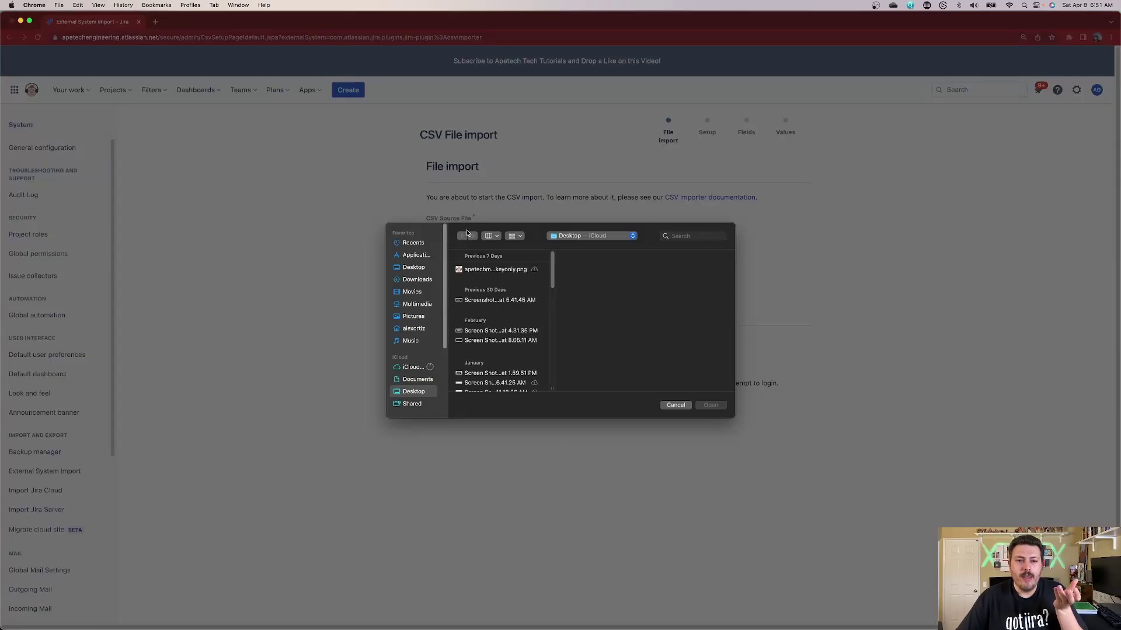
click(416, 244)
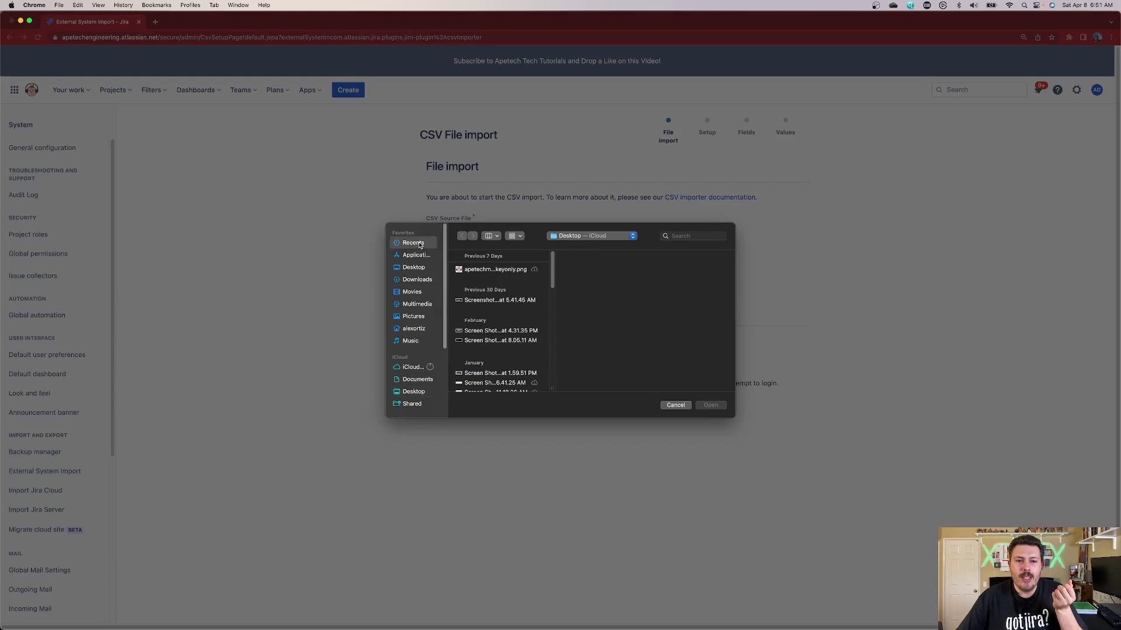
click(417, 280)
click(494, 269)
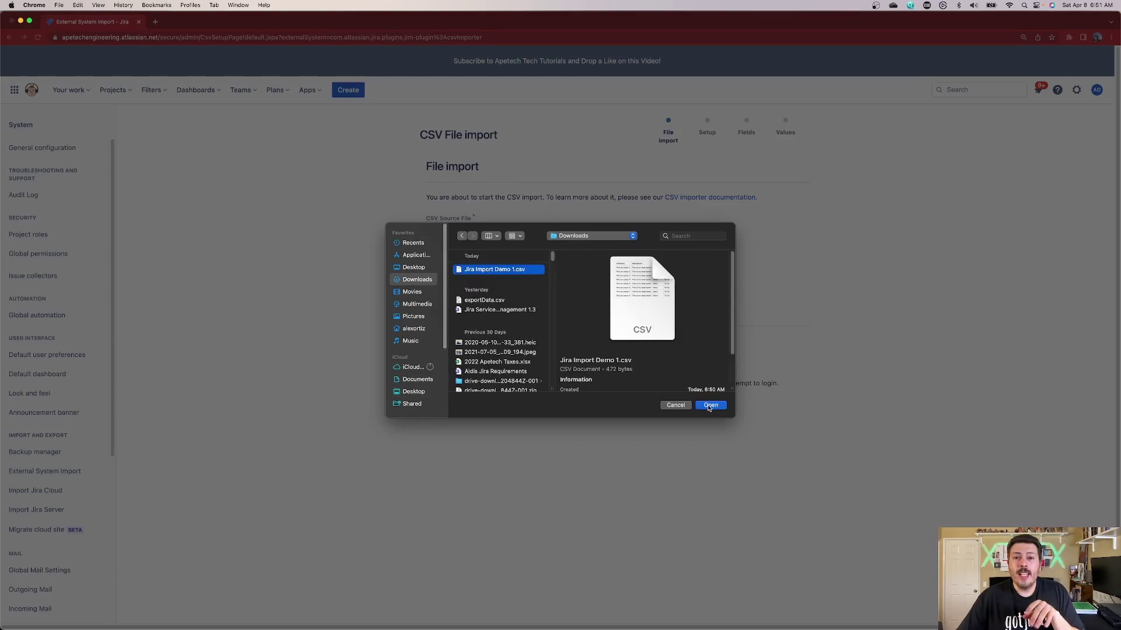
click(710, 405)
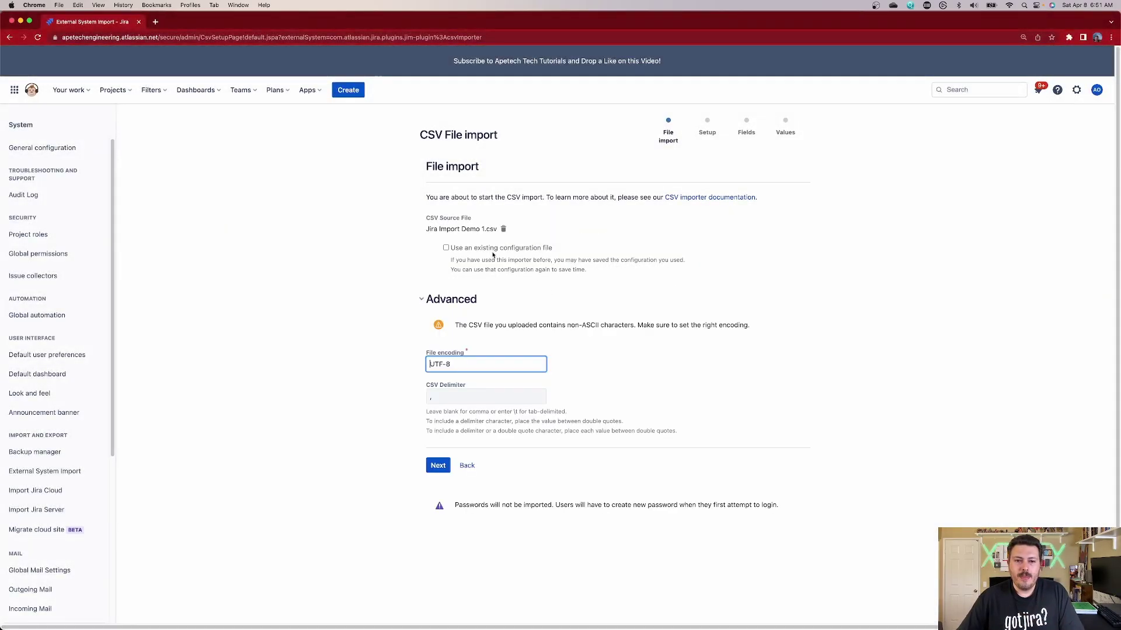
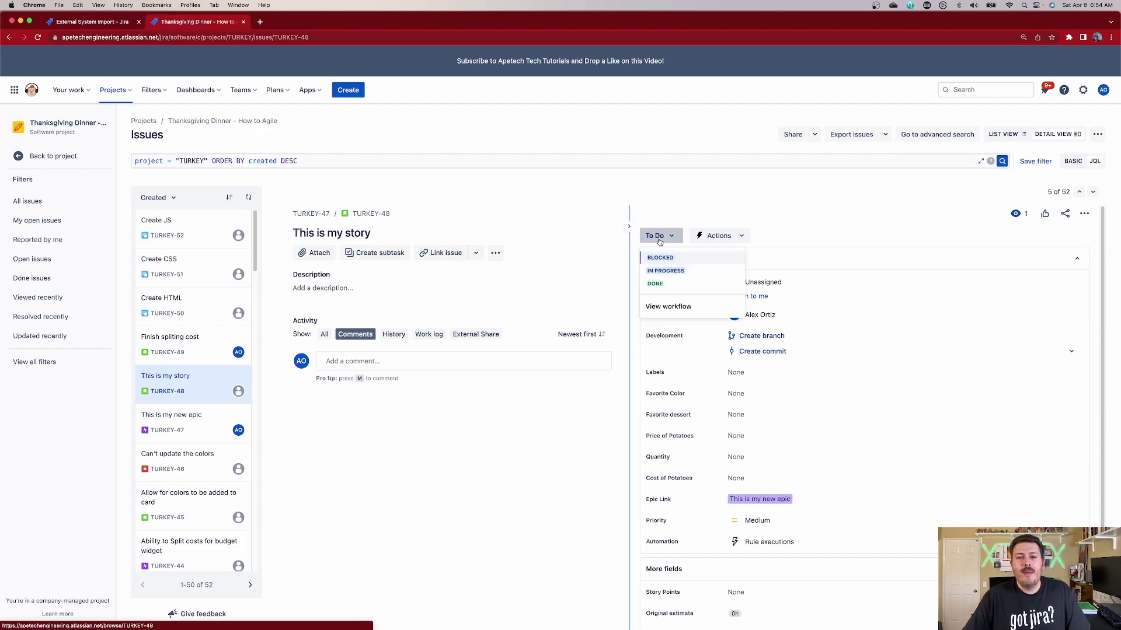
- Return to the CSV field mapping page and map the Description column to Jira's Description field with its field values mapped
click(193, 382)
click(100, 24)
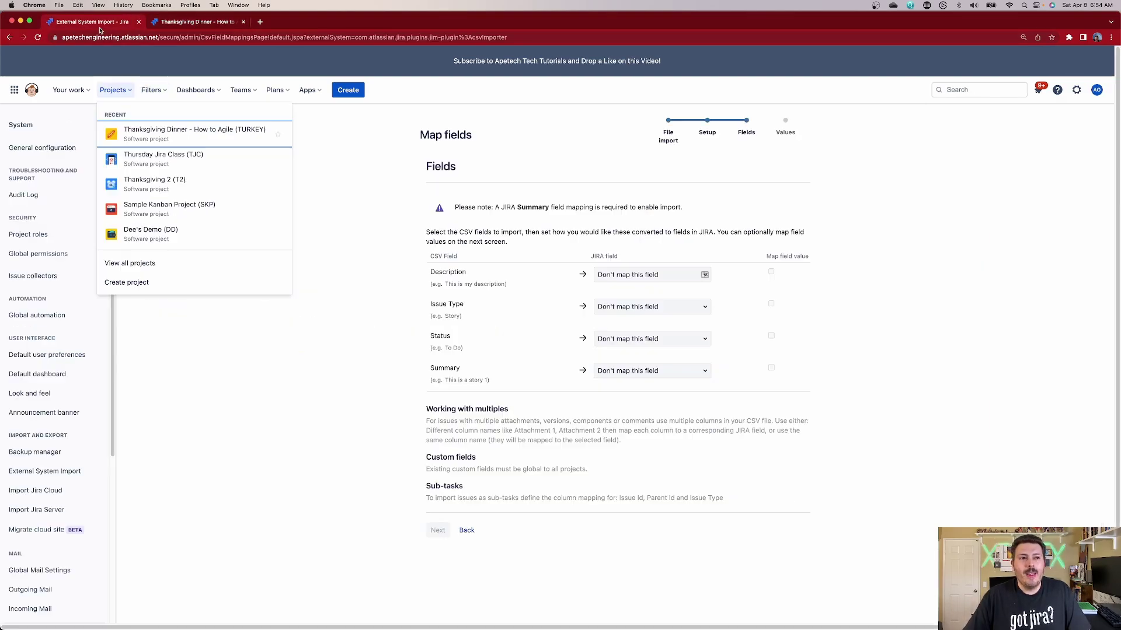
click(333, 401)
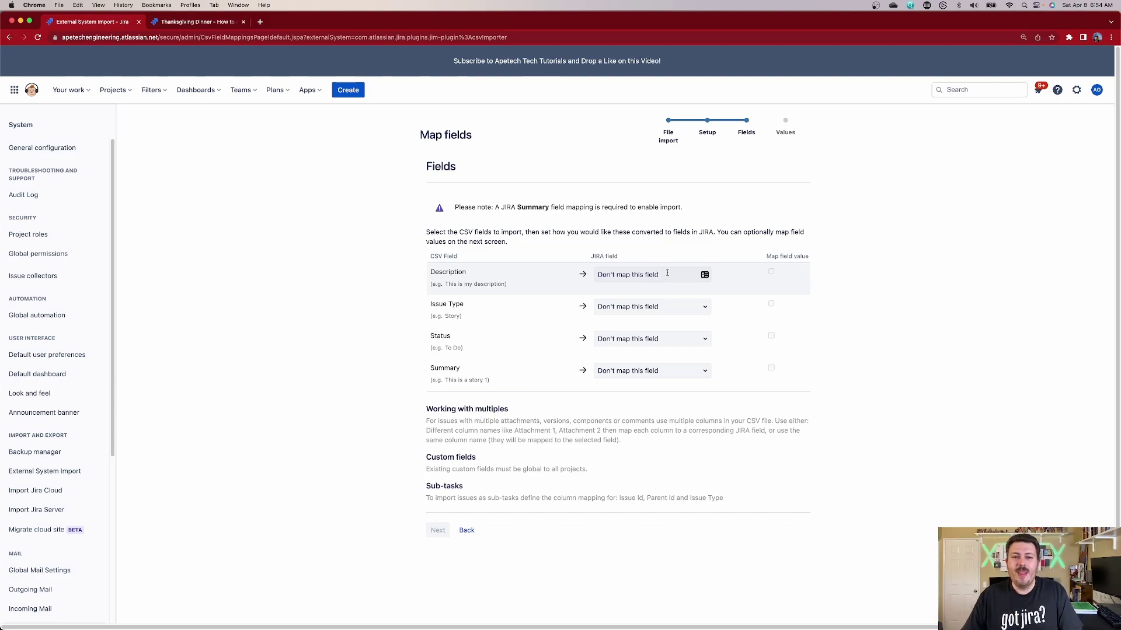
click(667, 273)
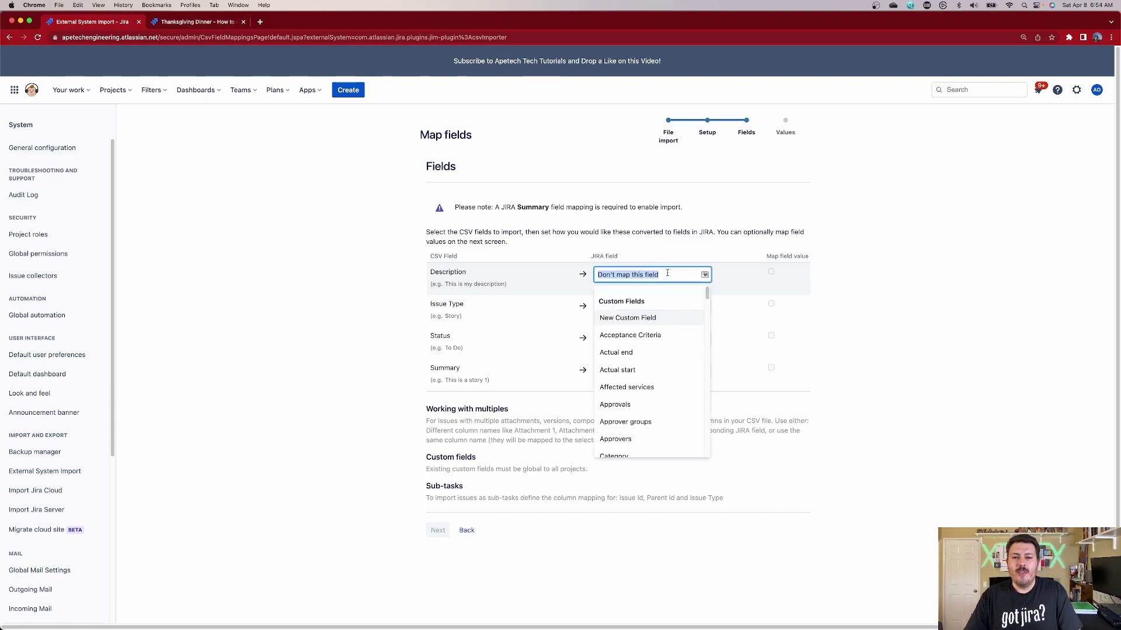
text(Des)
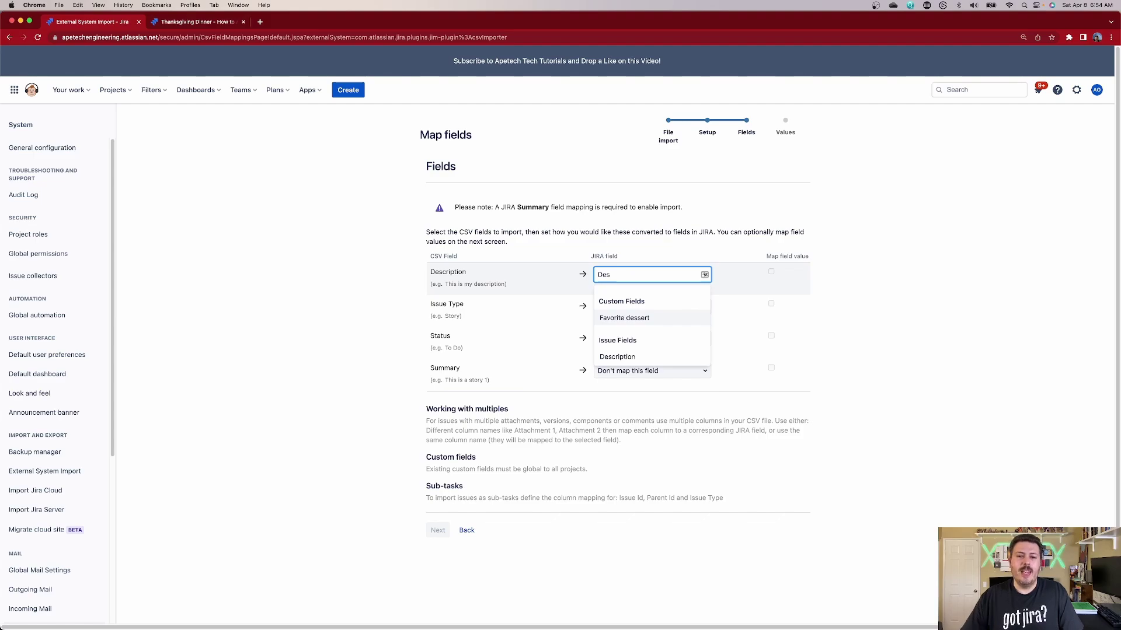
click(618, 356)
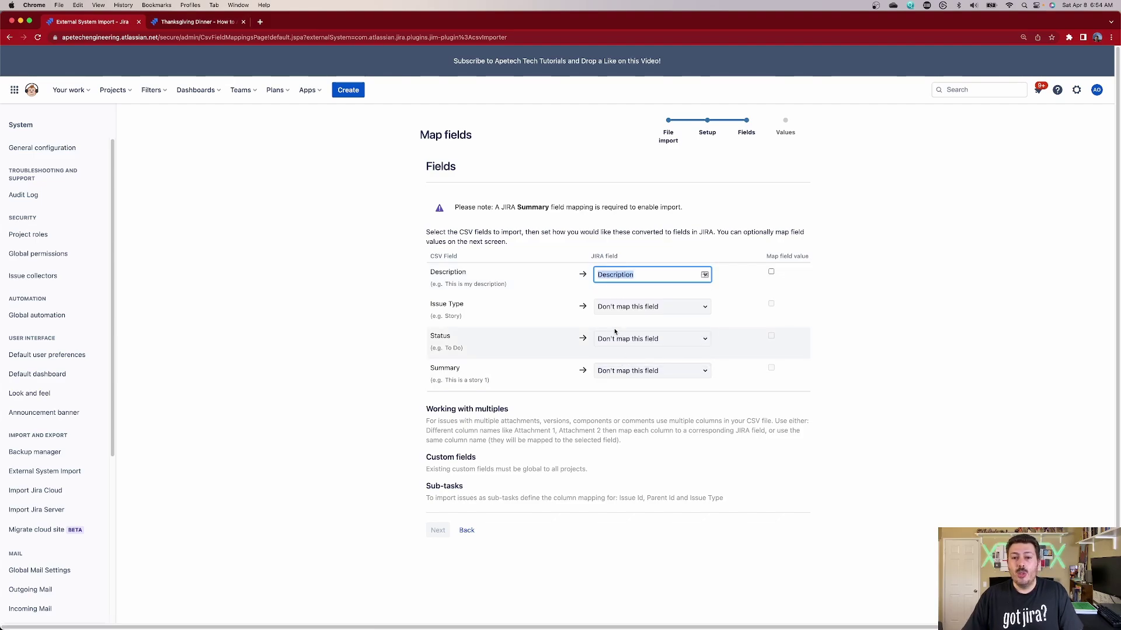
click(771, 271)
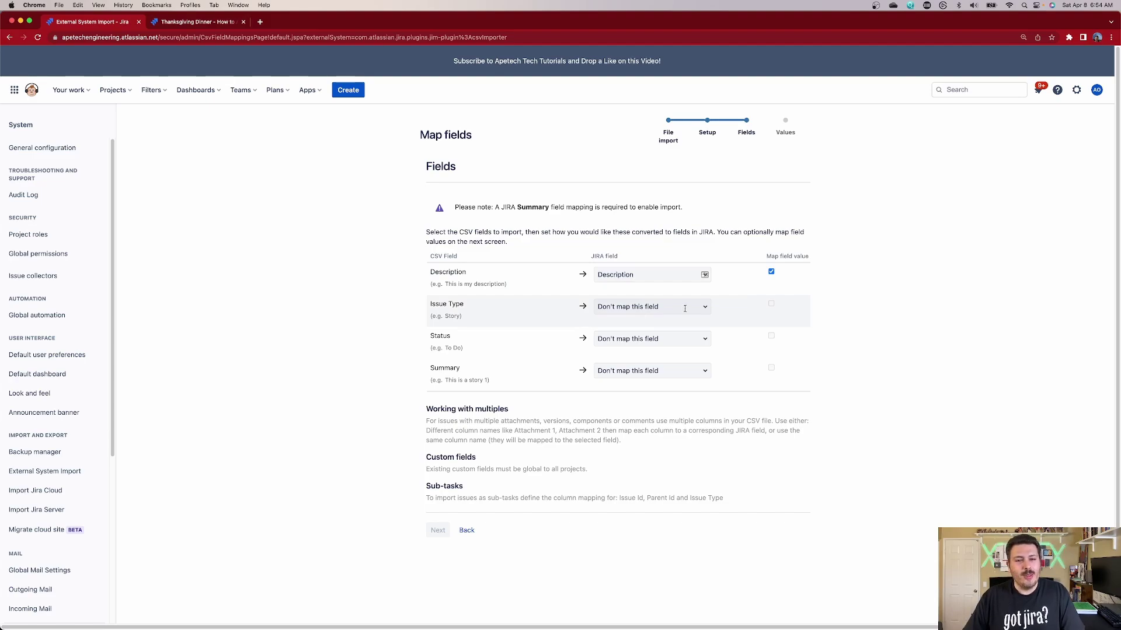
- Map the CSV Issue Type column to Jira's Issue Type field
click(685, 309)
text(Issue)
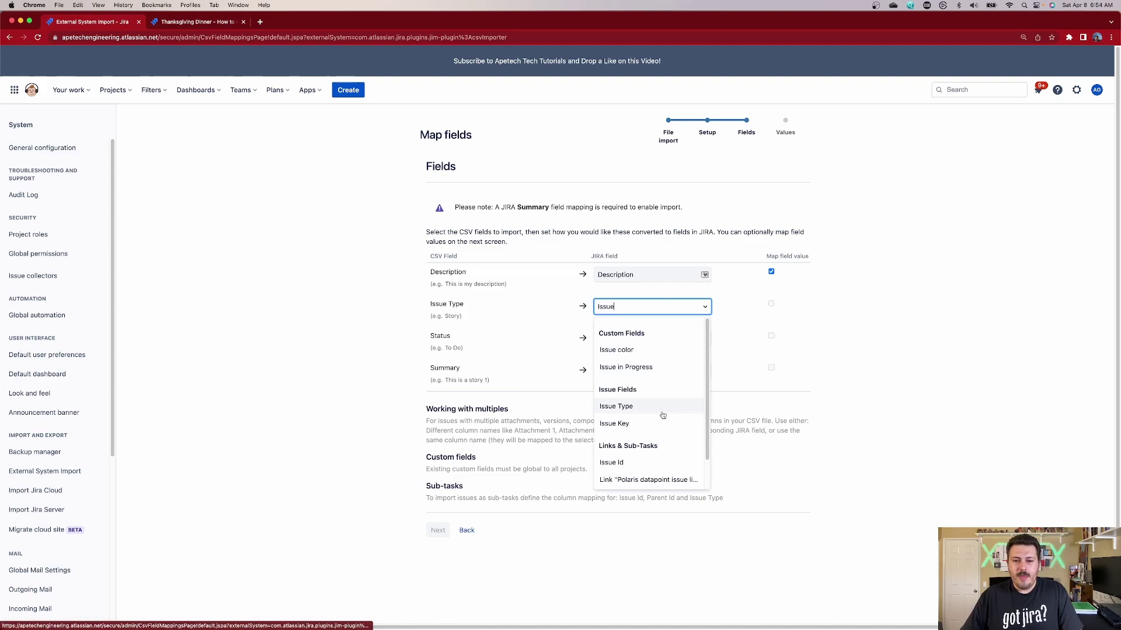
click(663, 408)
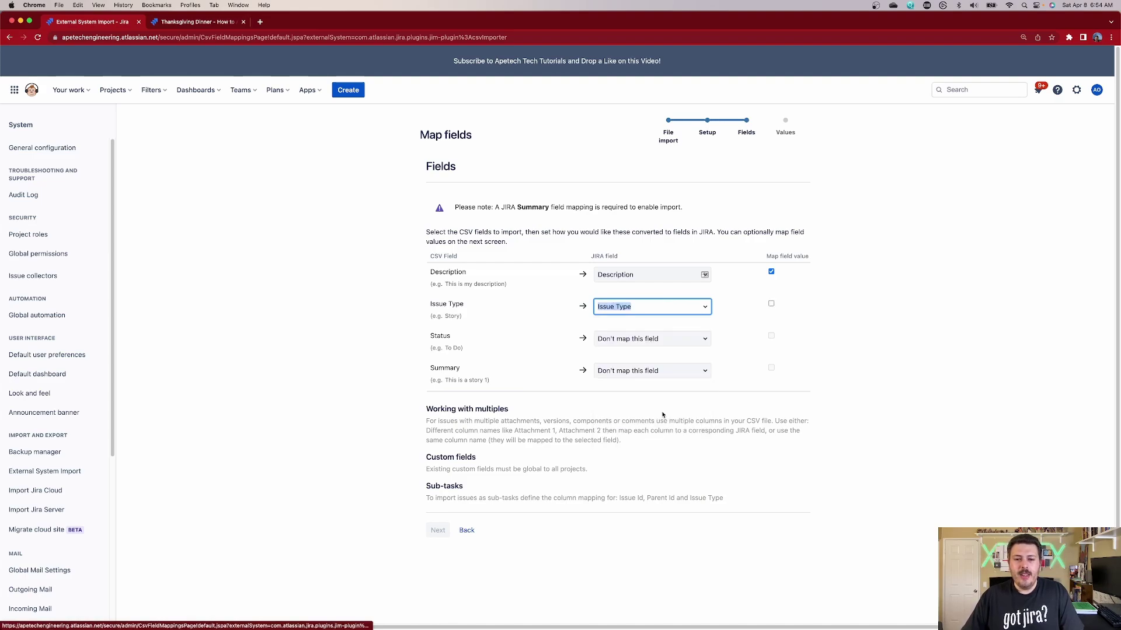
- Enable field value mapping for Issue Type and map the CSV Status column to Jira's Status issue field
click(772, 304)
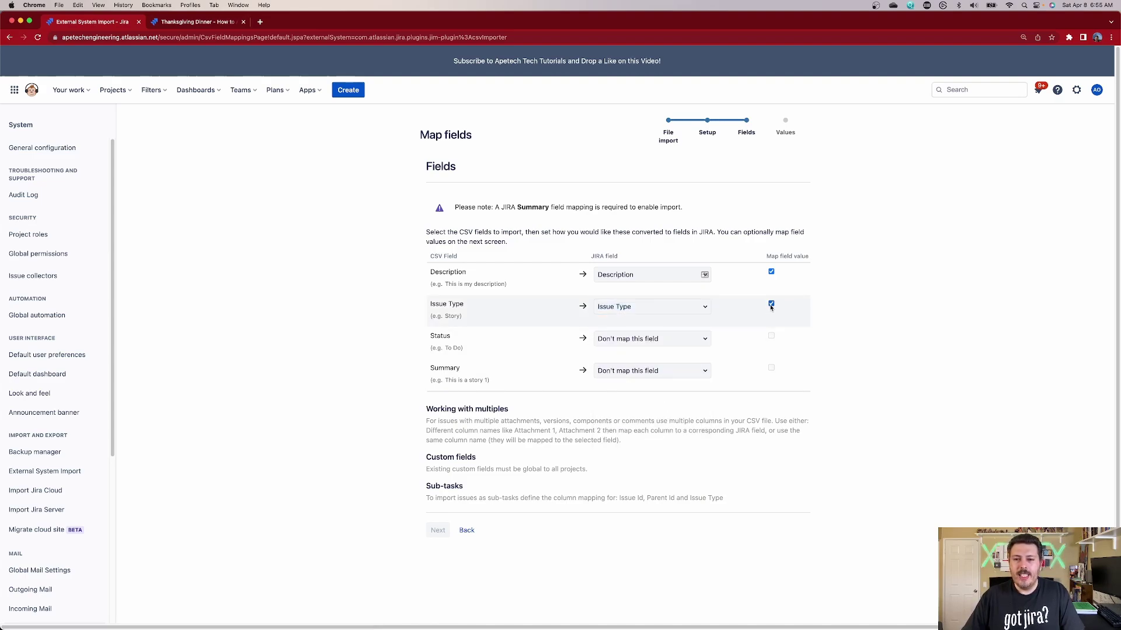
click(662, 344)
text(stat)
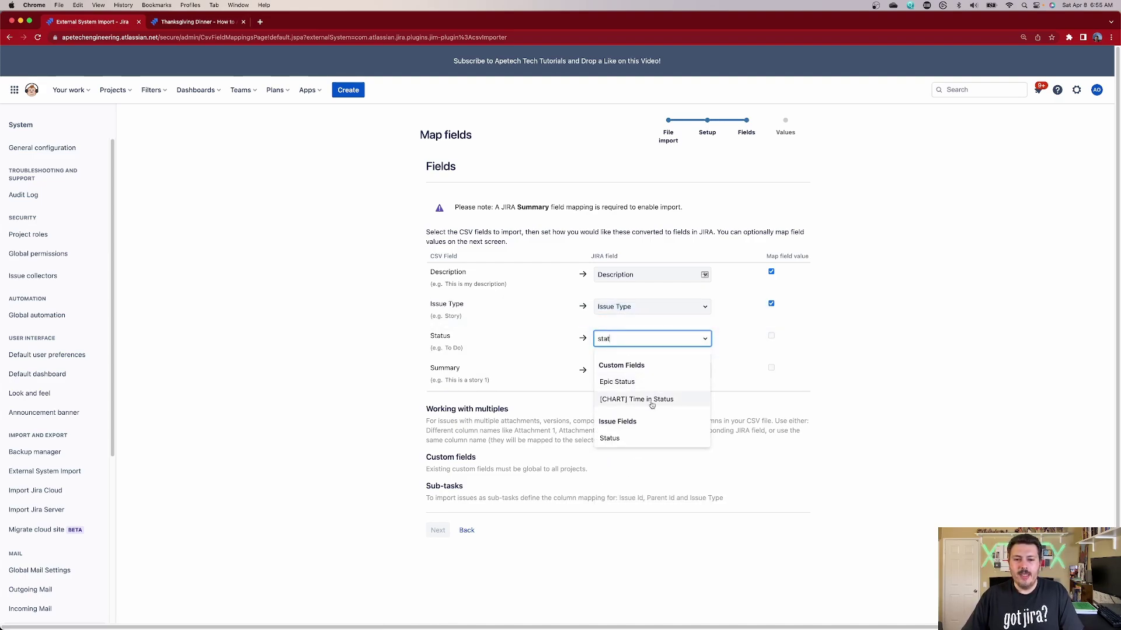
click(635, 438)
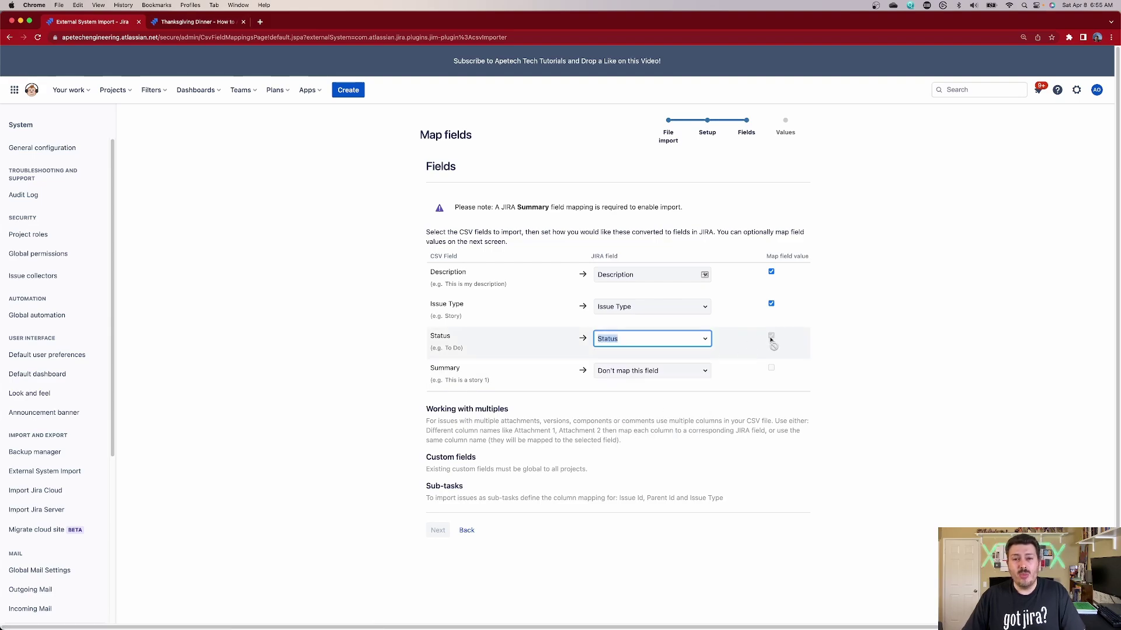
- Map the CSV Summary column to Jira's Summary field with its field values mapped
click(681, 371)
text(summ)
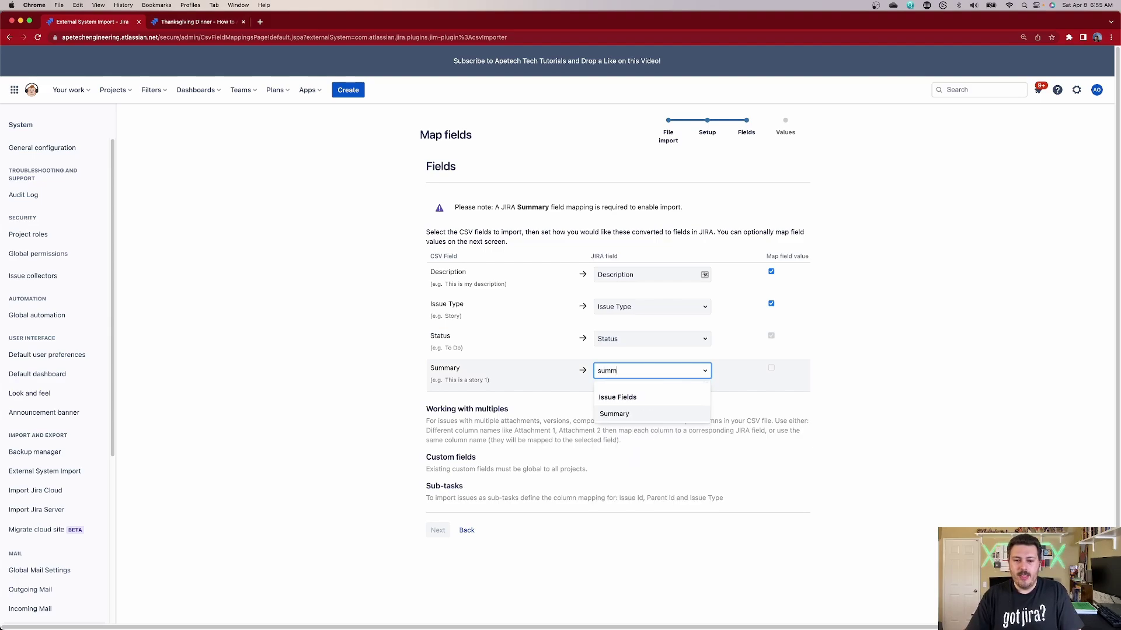
click(662, 416)
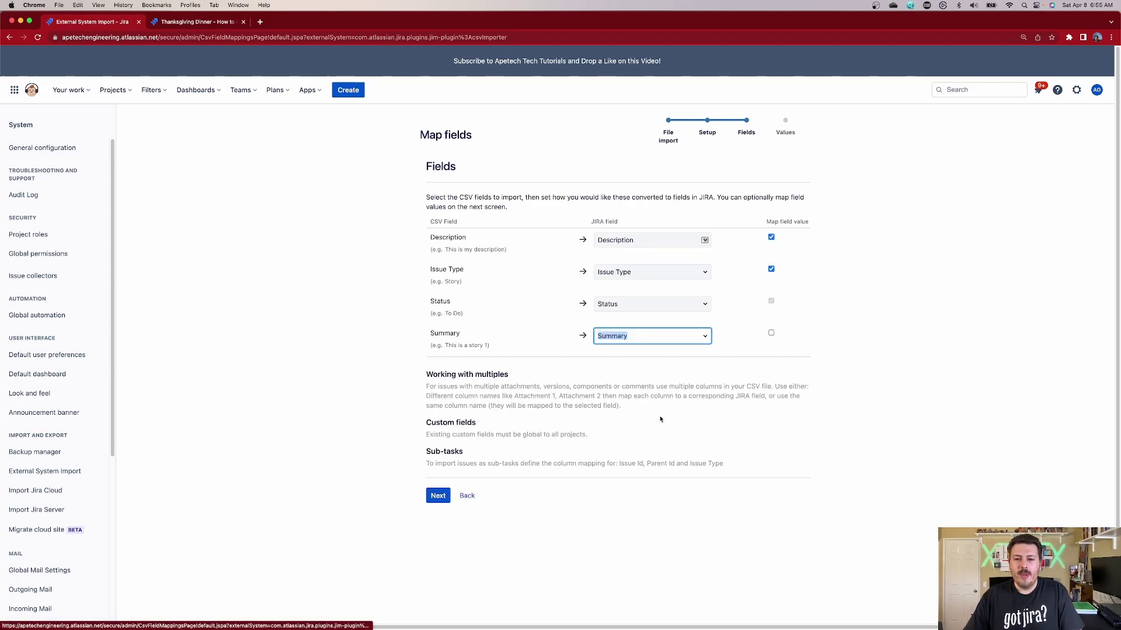
click(771, 334)
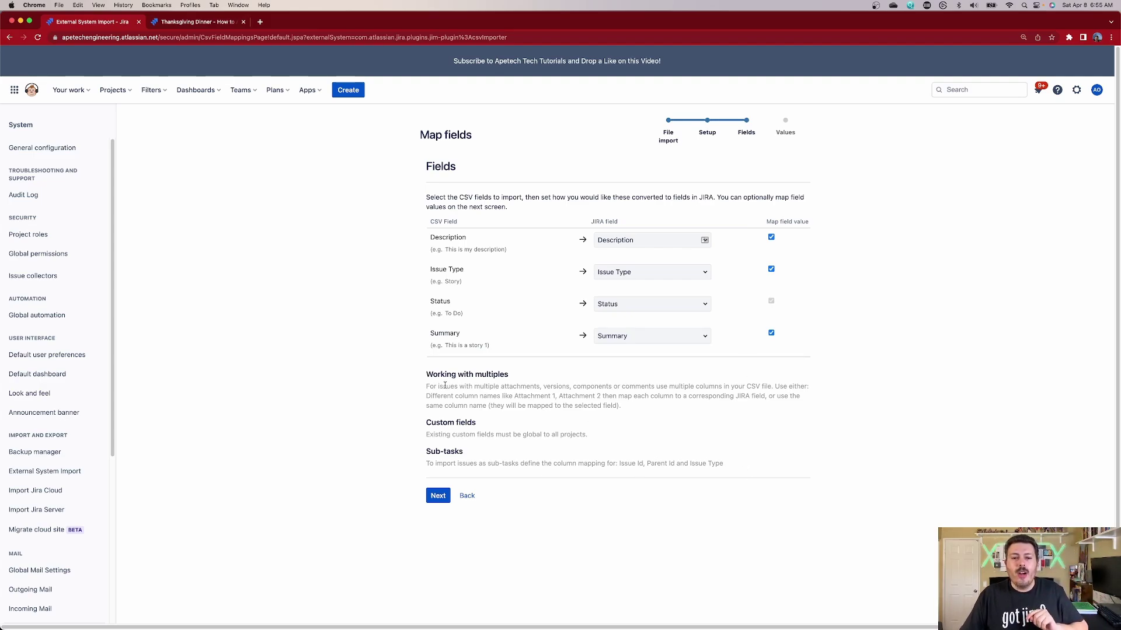
- Review the notes on multiples, custom fields and sub-tasks, and continue to the value mapping page
drag(433, 384, 586, 403)
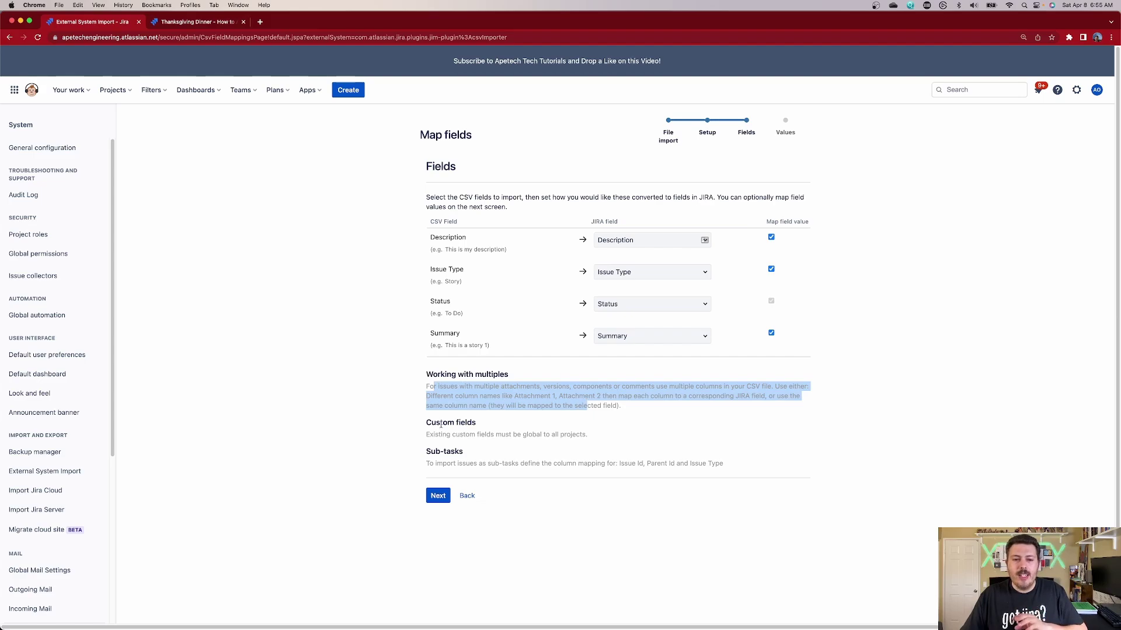
drag(430, 434, 555, 434)
drag(447, 463, 667, 463)
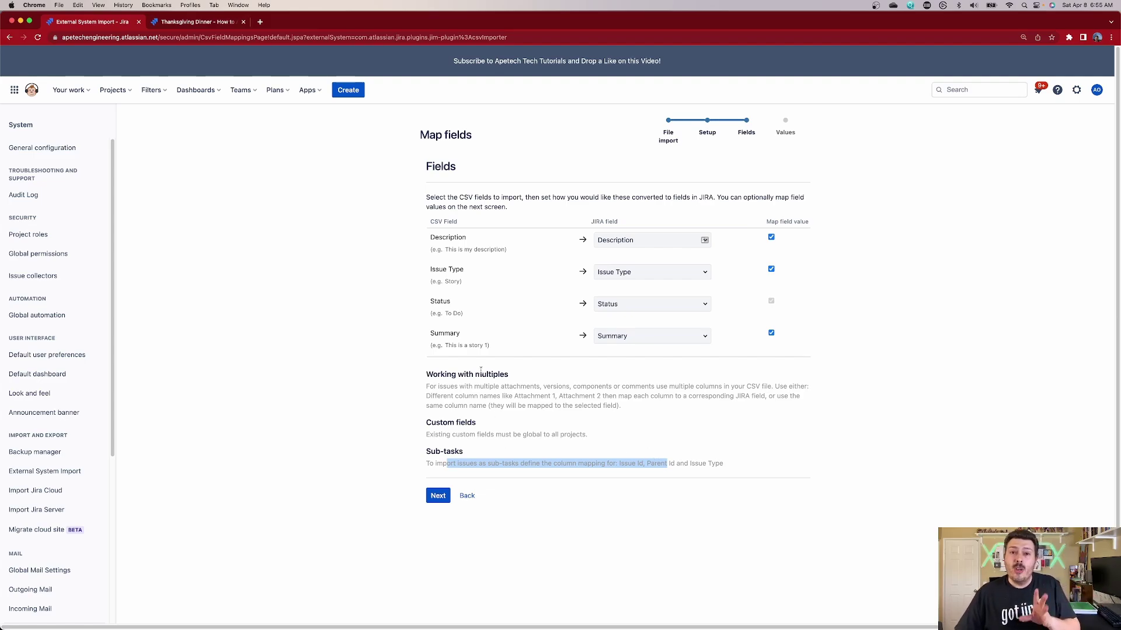
click(700, 483)
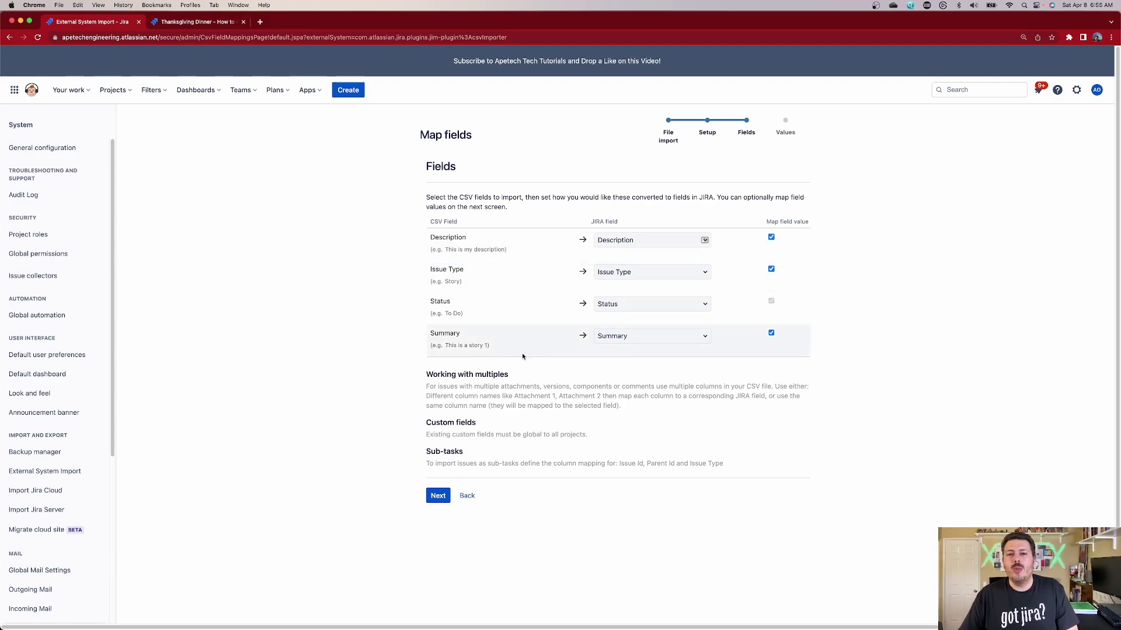
click(433, 495)
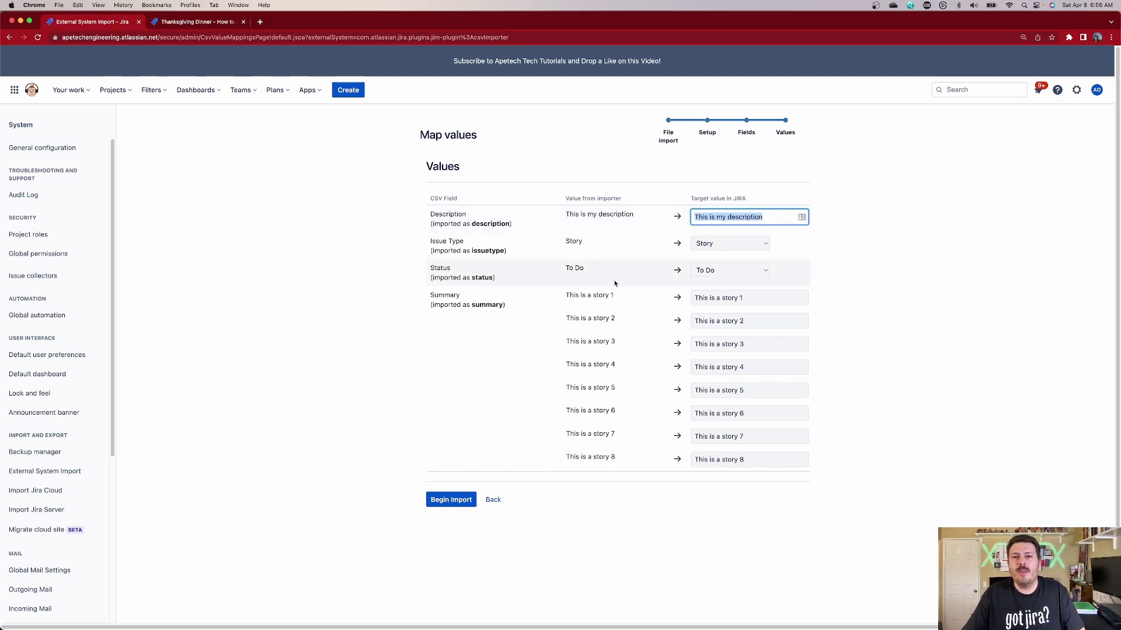
- Try Task as the target issue type for the imported Story value, and set it back to Story
click(717, 246)
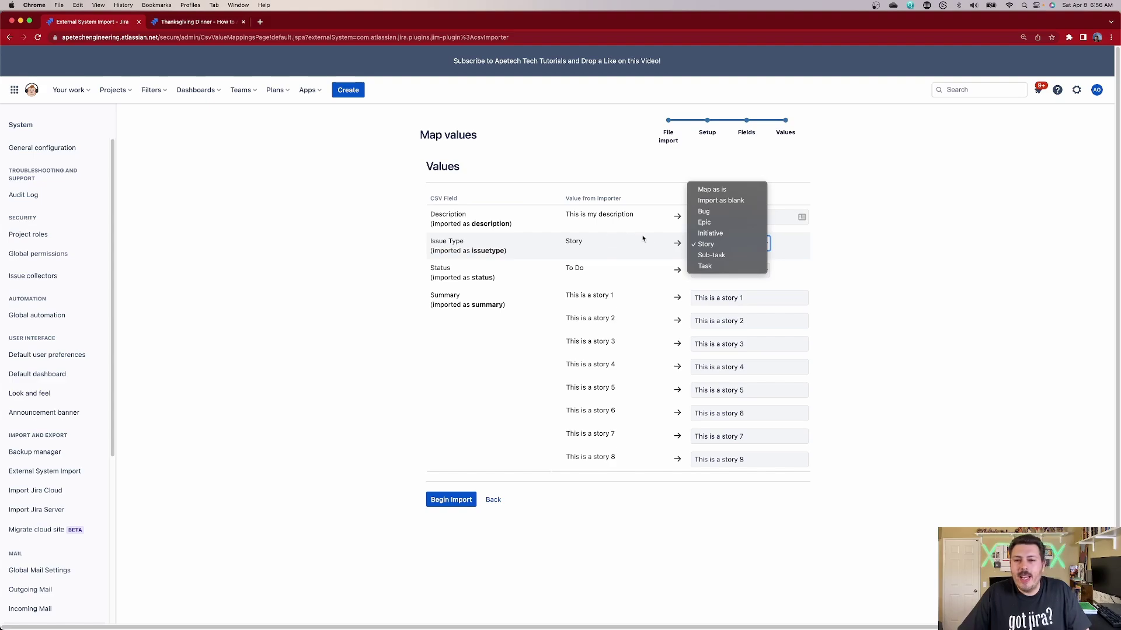
click(707, 266)
click(729, 243)
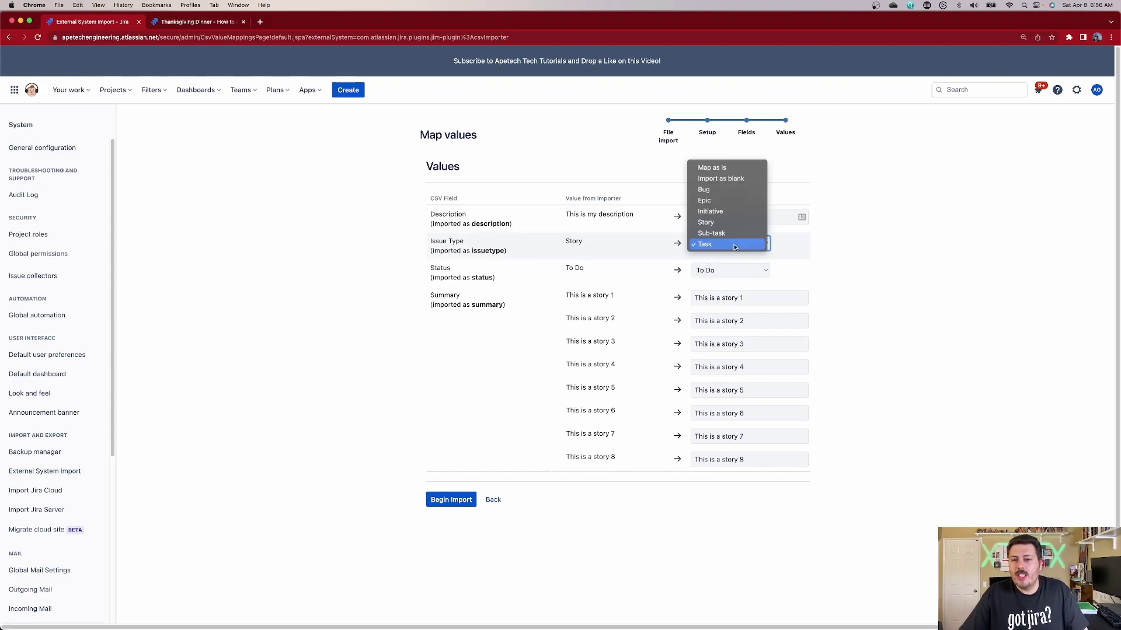
click(738, 224)
- Check the target options for the Status value, keep To Do, and begin the import
click(735, 278)
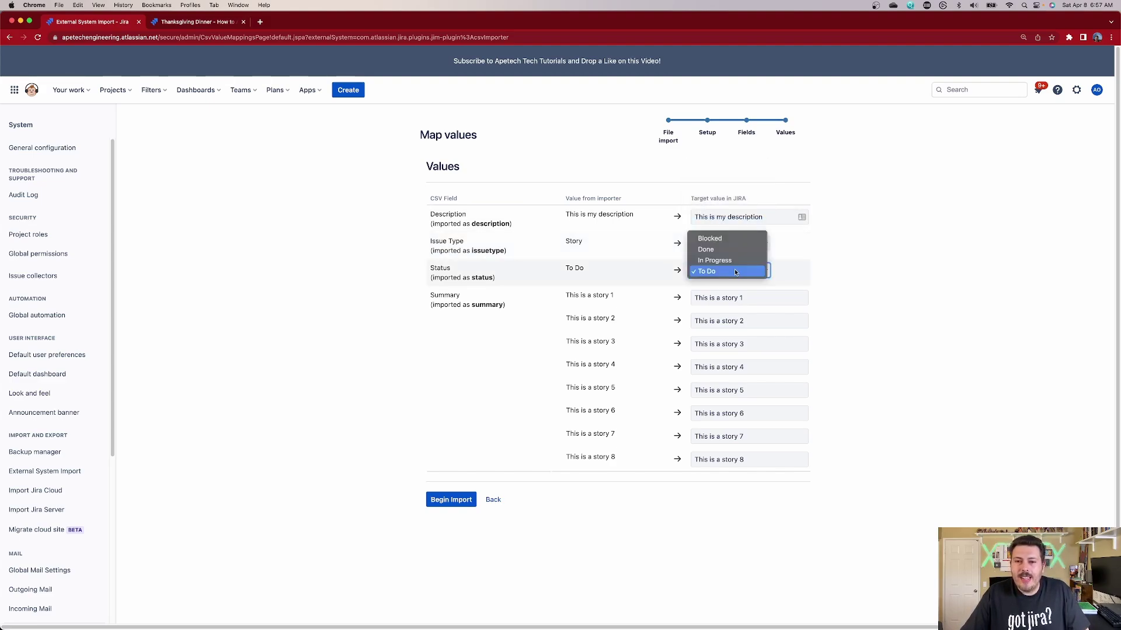
click(878, 274)
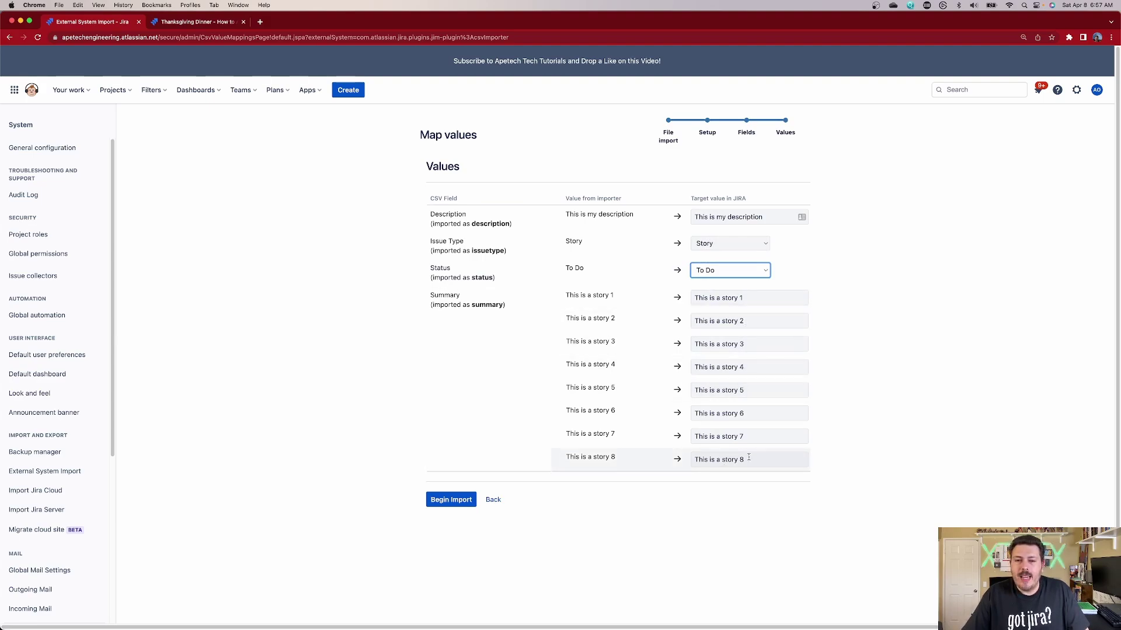
click(432, 503)
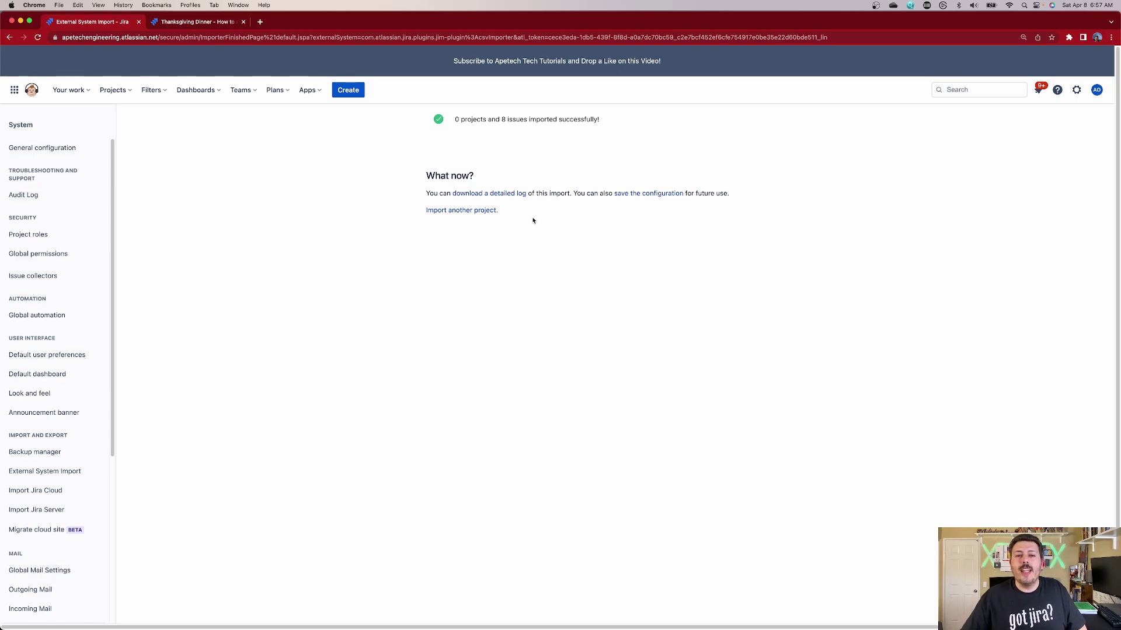
- Save the import configuration for future use and review the import's detailed log in a new tab
right_click(495, 195)
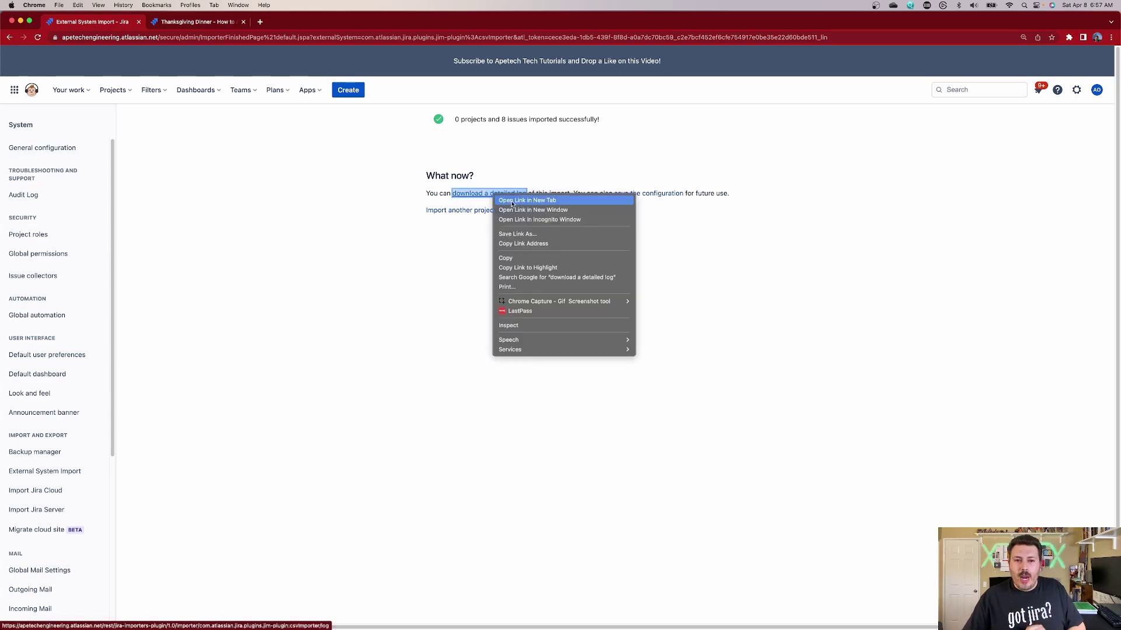
click(511, 201)
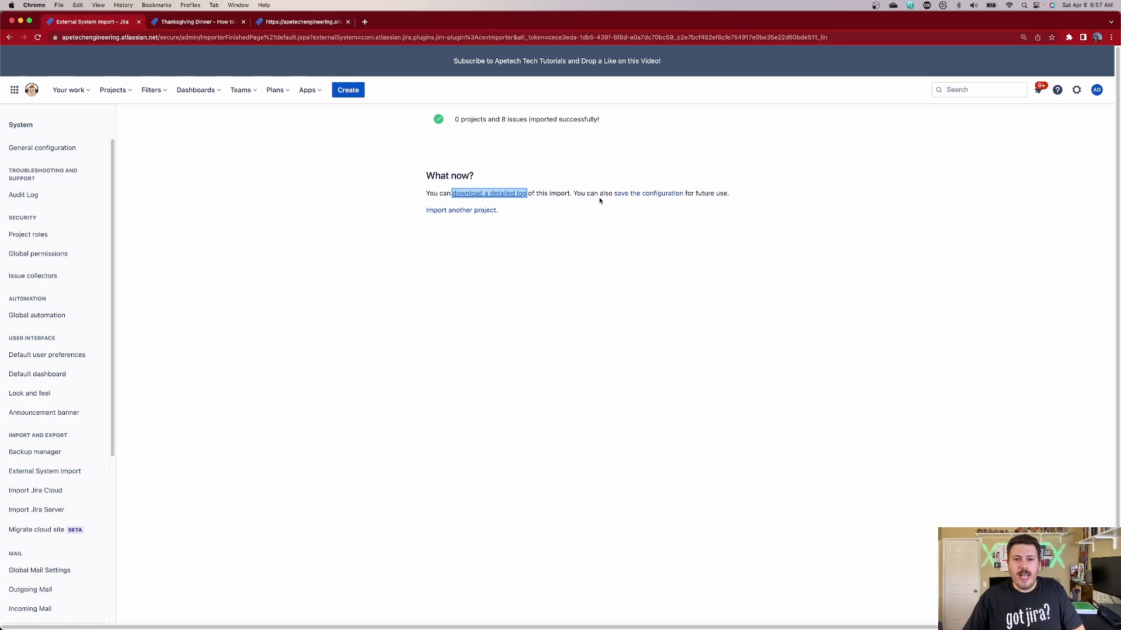
right_click(631, 194)
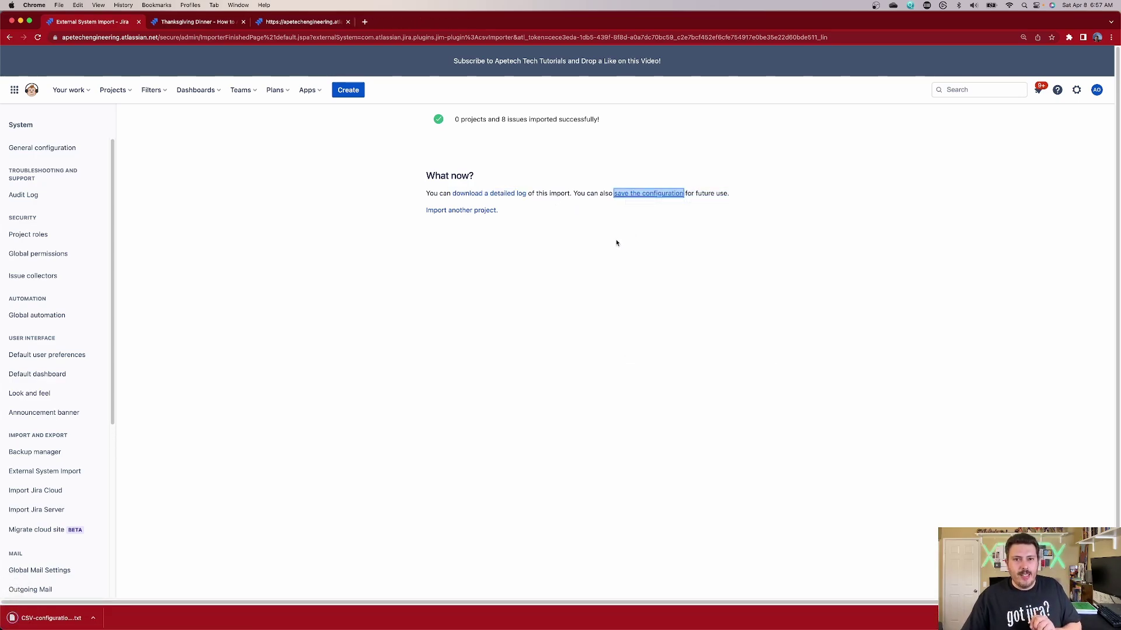
click(697, 410)
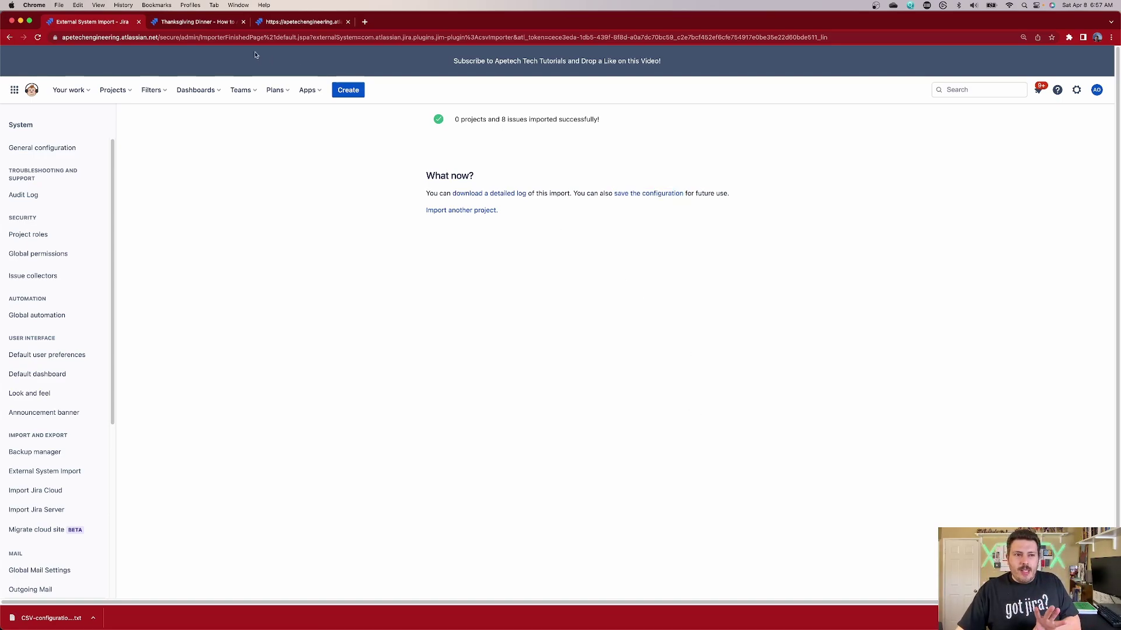
click(303, 23)
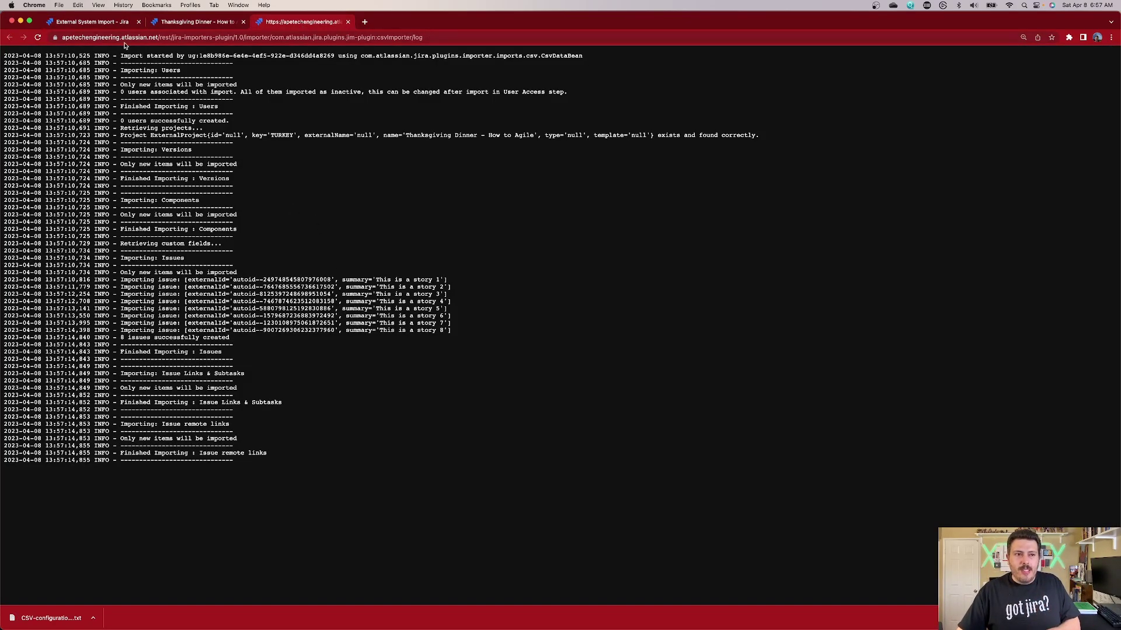
click(107, 23)
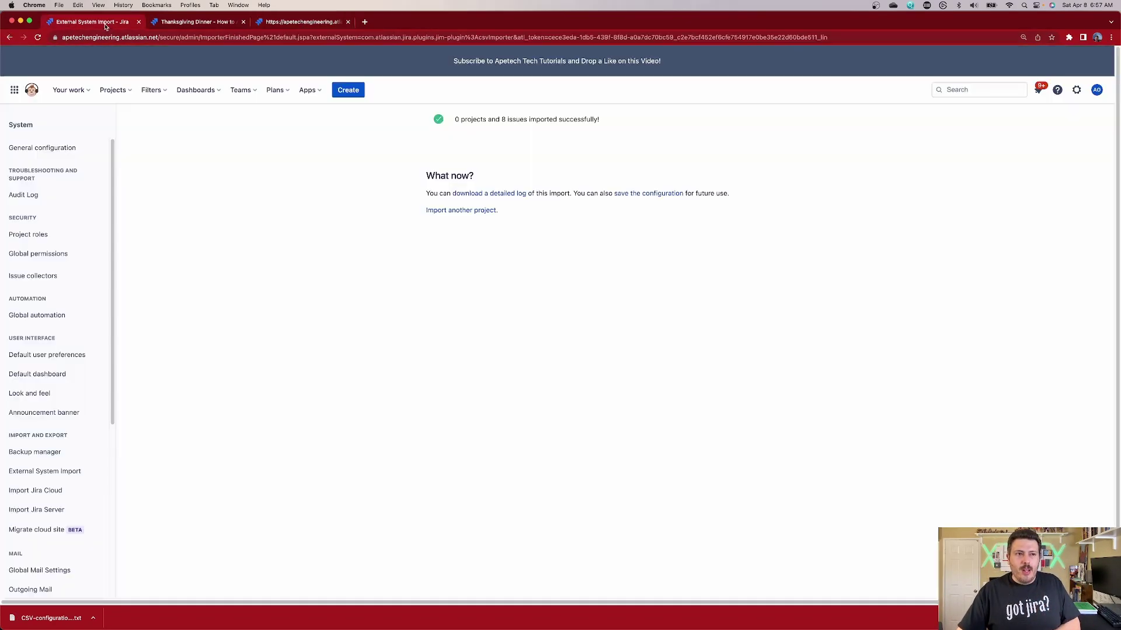
- Open the issues list of the Thanksgiving Dinner - How to Agile (TURKEY) project
click(123, 92)
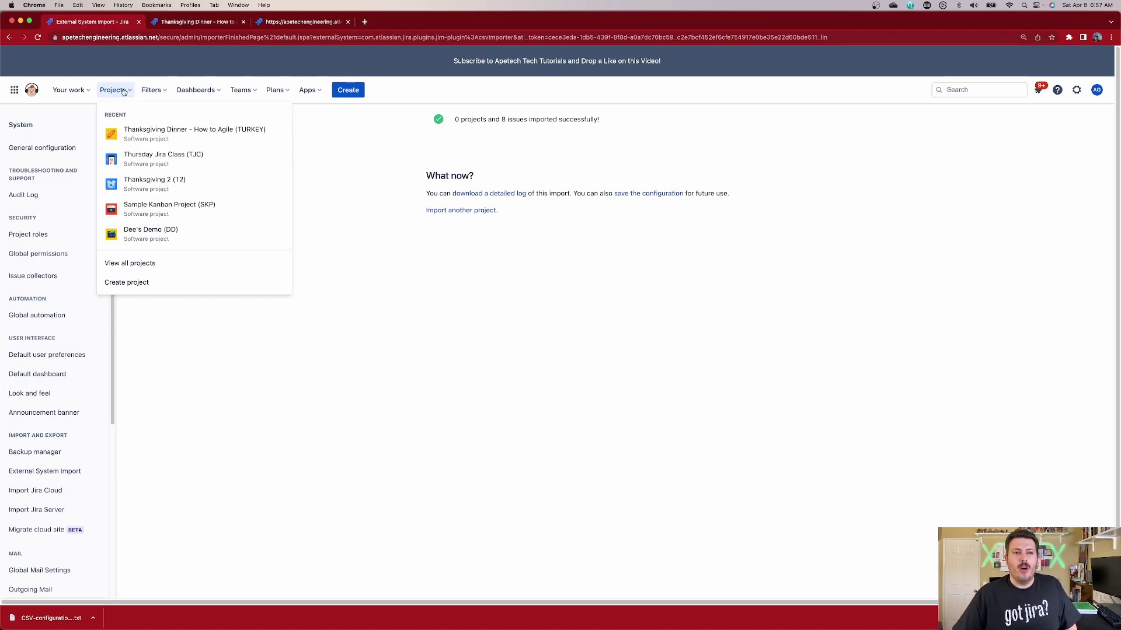
click(172, 143)
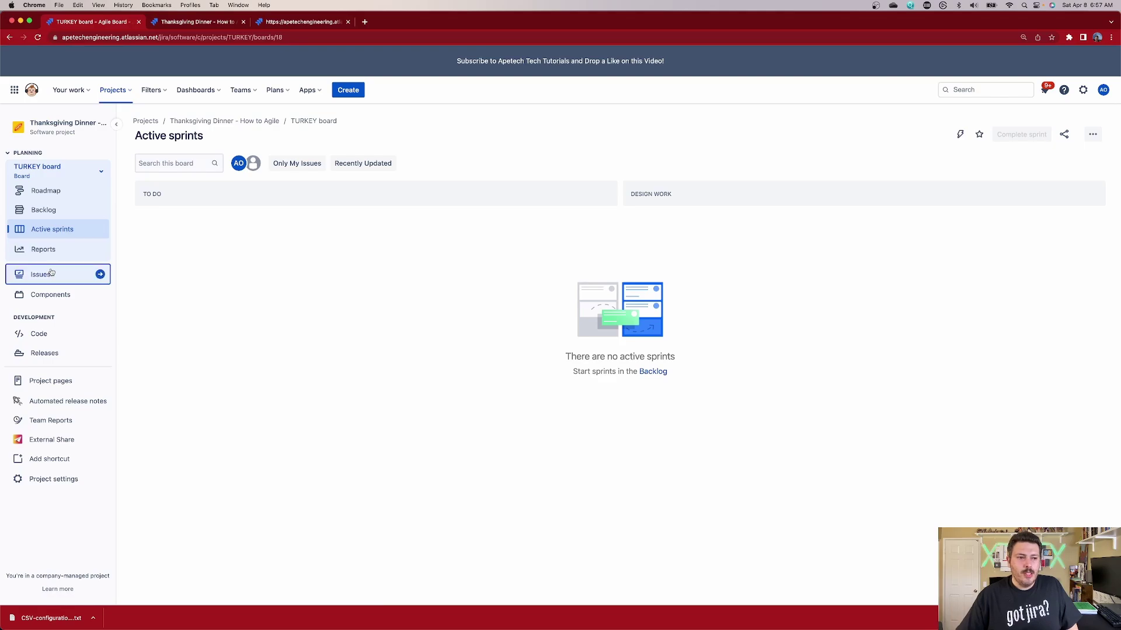
click(82, 274)
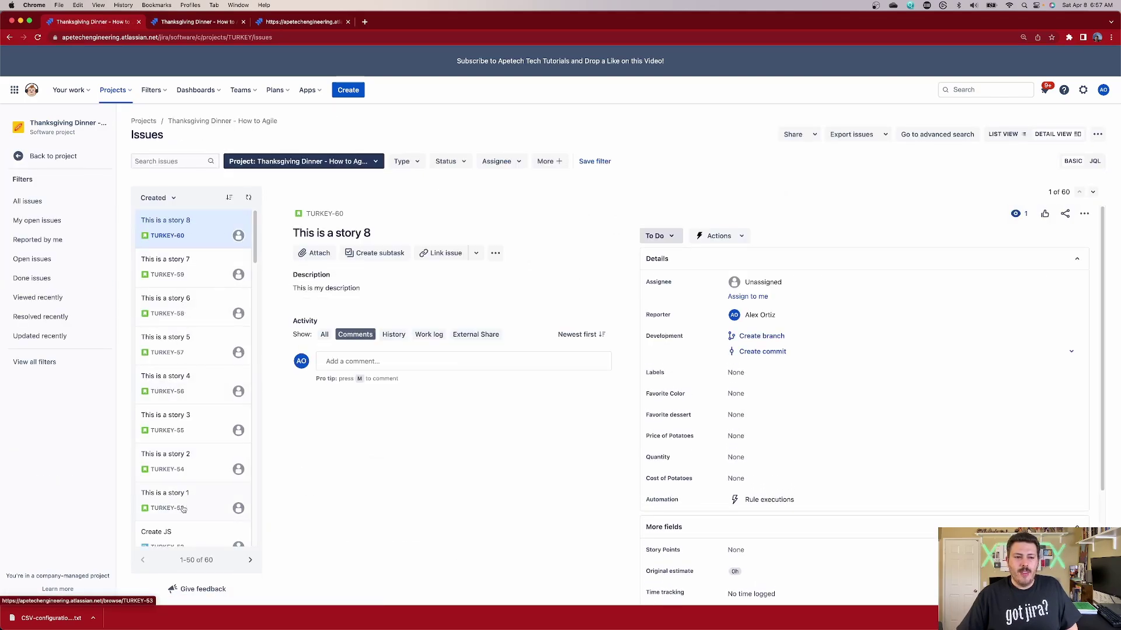
- Go through the imported stories 7, 6 and 5 and examine the details of "This is a story 5"
click(186, 270)
click(194, 310)
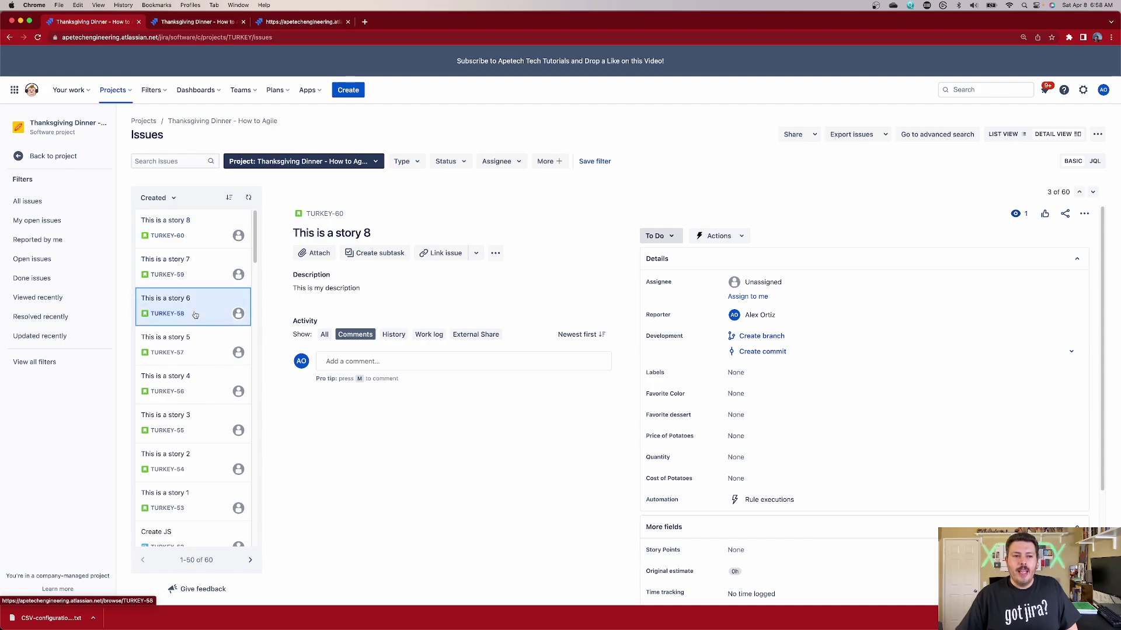
click(201, 358)
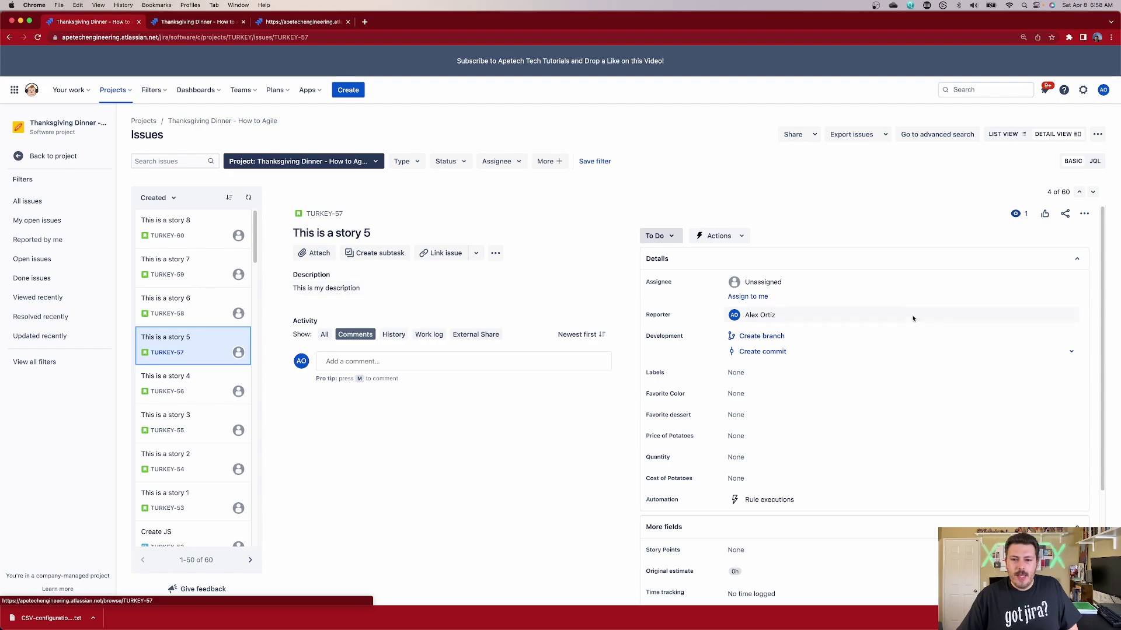
scroll(888, 346, down, 4)
scroll(817, 338, up, 4)
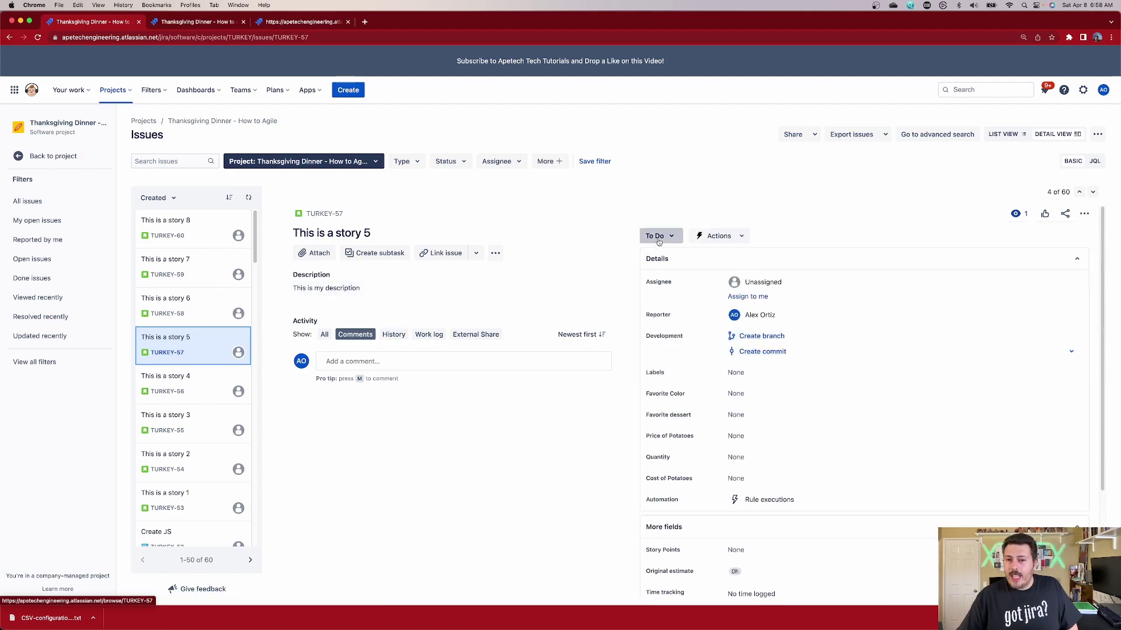